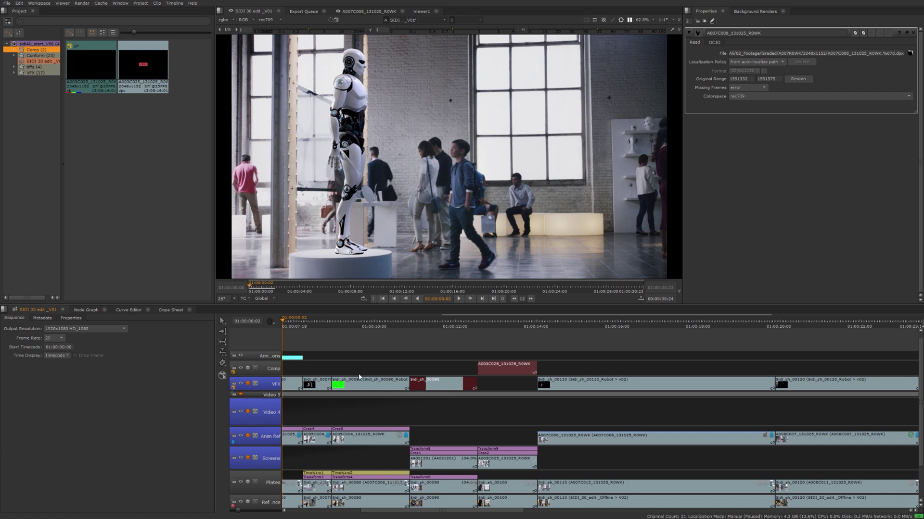
Delete the Comp track from the timeline and fit the whole sequence in view.
left_click(272, 368)
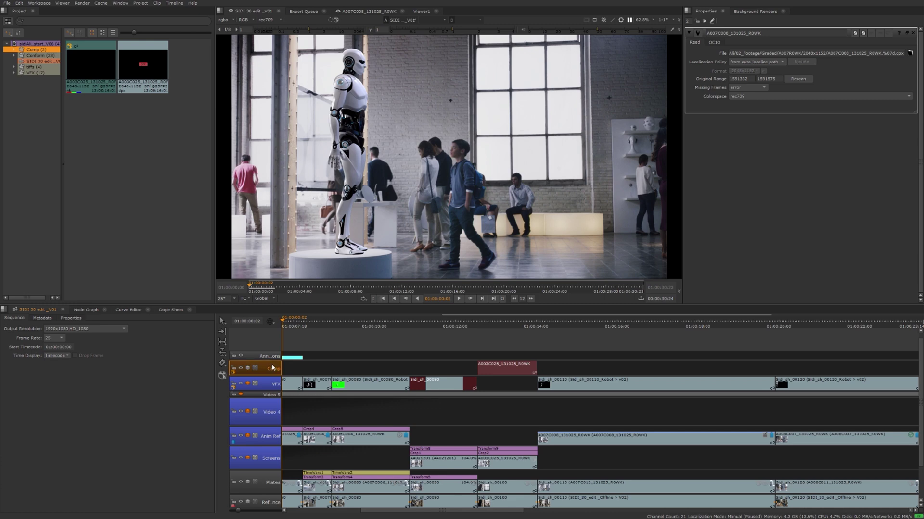
key("Delete")
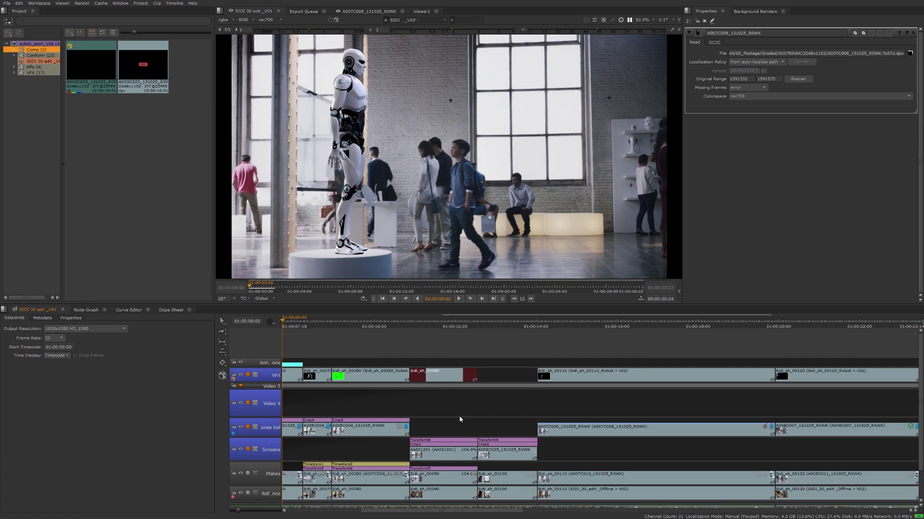
key("shift+z")
key("shift+z")
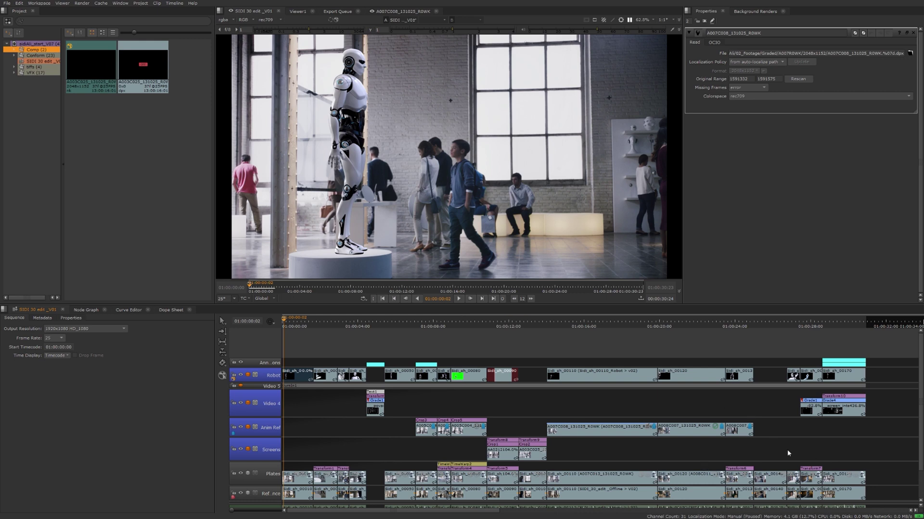
left_click(833, 480)
right_click(833, 481)
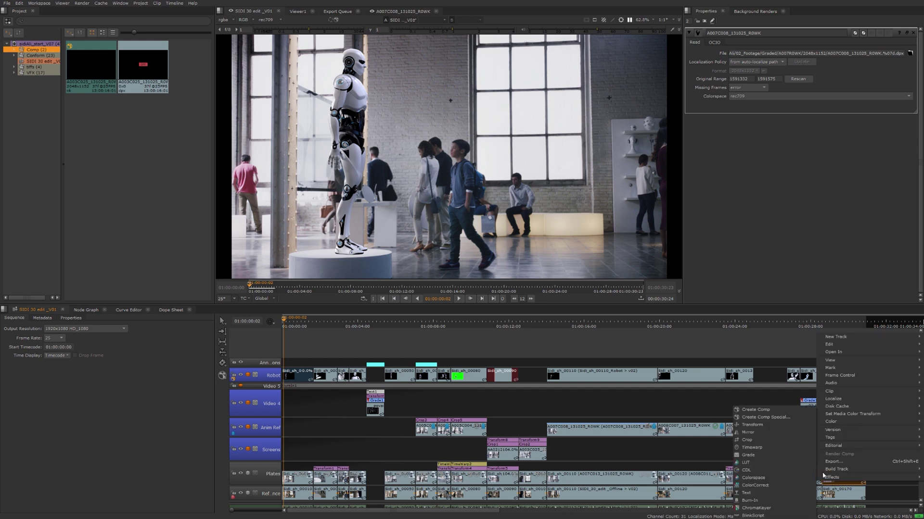
mouse_move(820, 479)
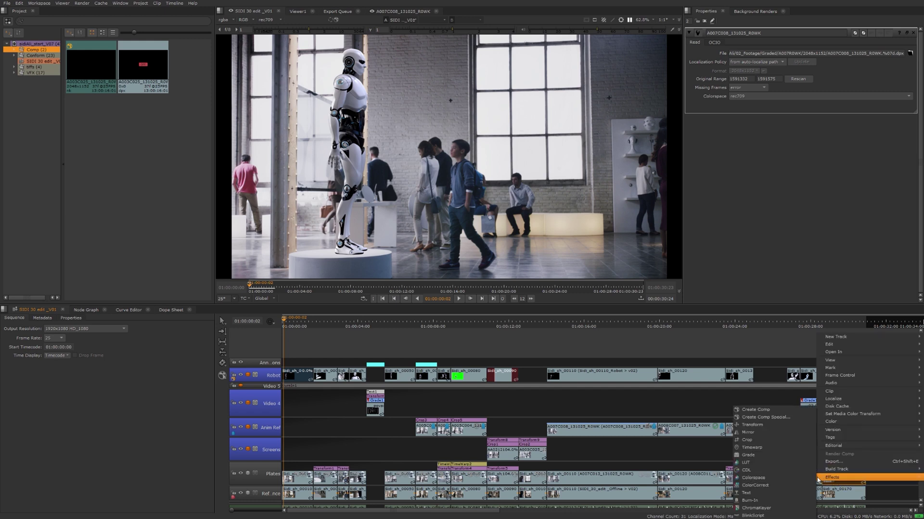
left_click(762, 403)
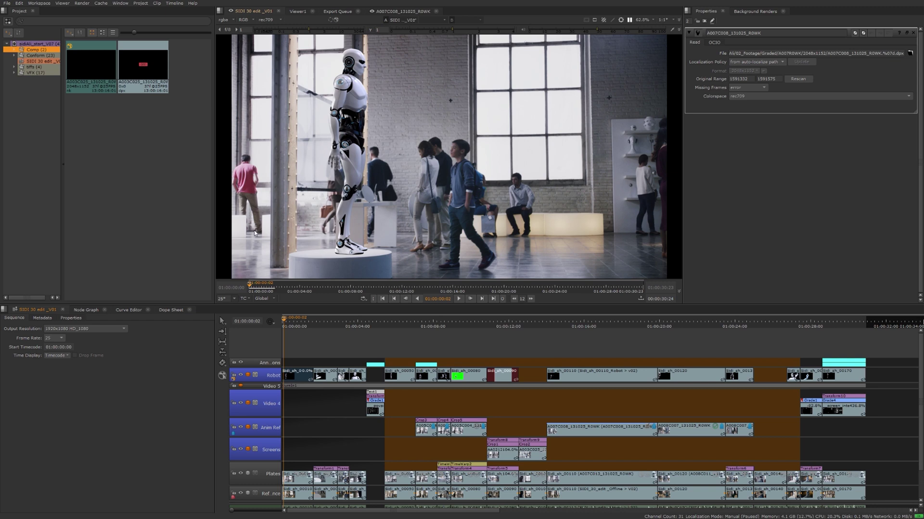
In the project's export settings, set the external media track name to Comps and try the Custom export directory option.
left_click(143, 3)
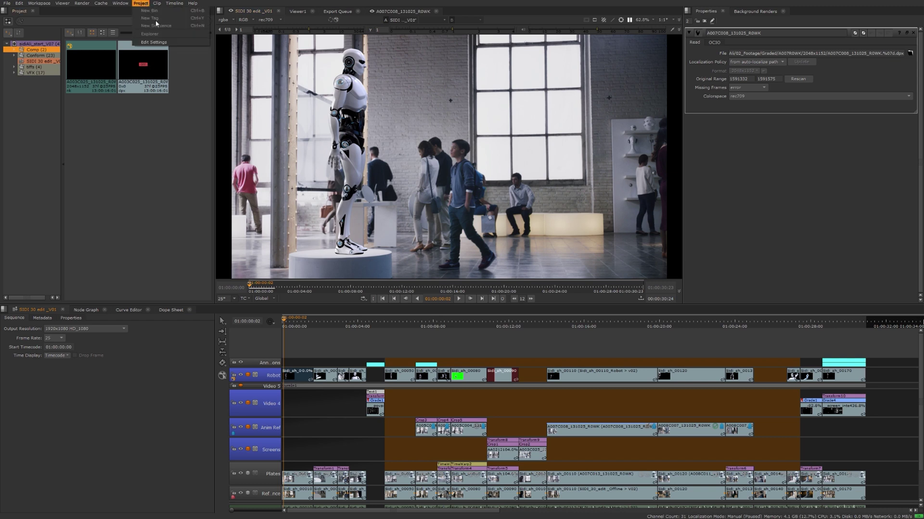
left_click(153, 42)
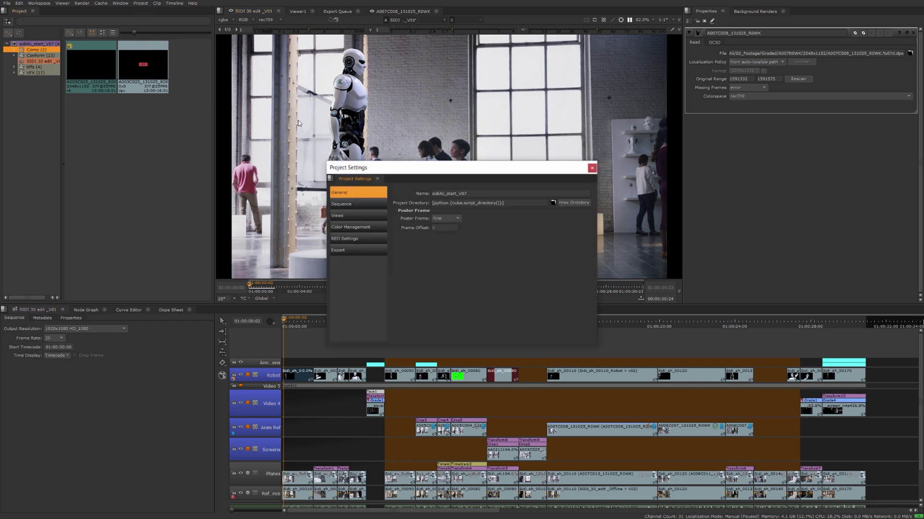
left_click(362, 250)
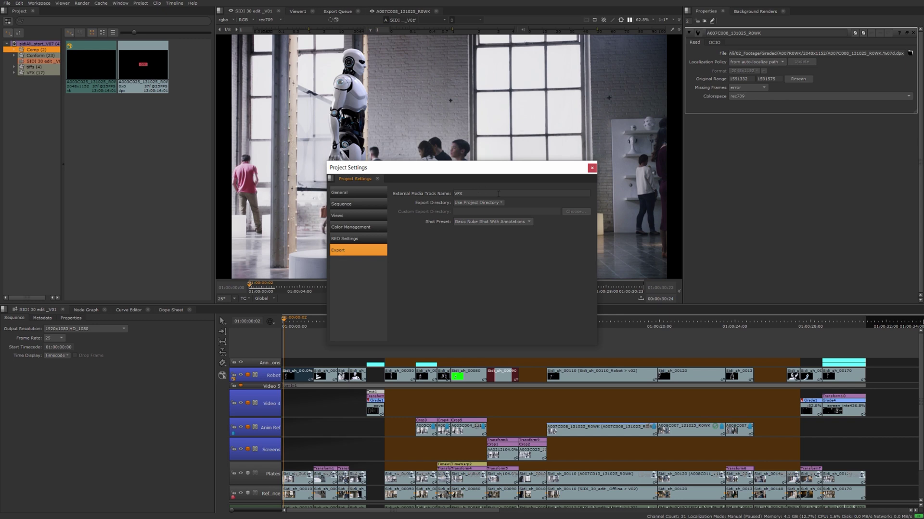
double_click(476, 193)
type("Comps")
left_click(481, 203)
left_click(482, 214)
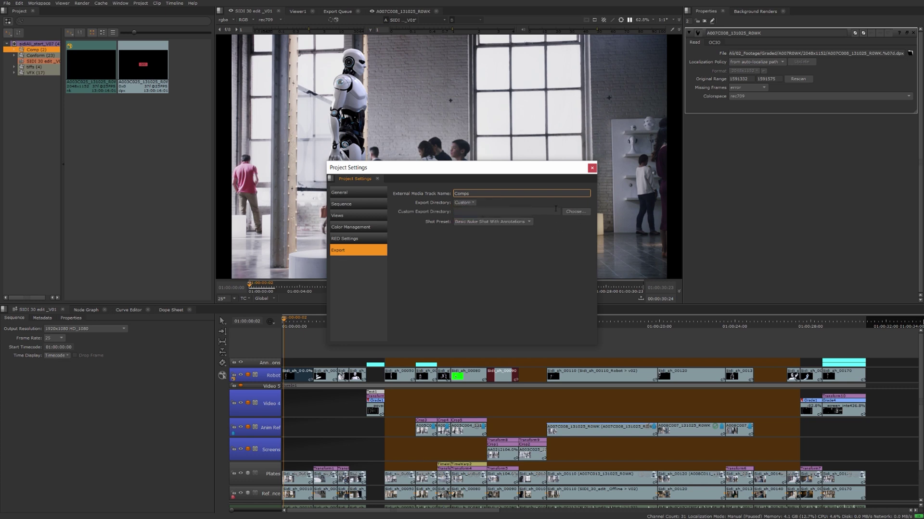
left_click(468, 203)
left_click(509, 212)
left_click(593, 168)
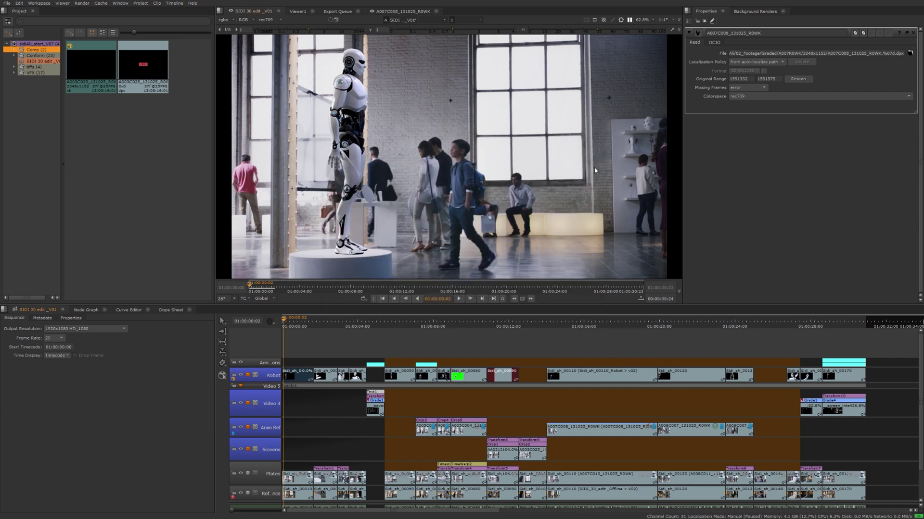
Create a single comp from the Robot, Video 4 and Plates clips at the sequence's end, with the Plates clip Sidi_sh_00170 as master shot.
left_click(849, 449)
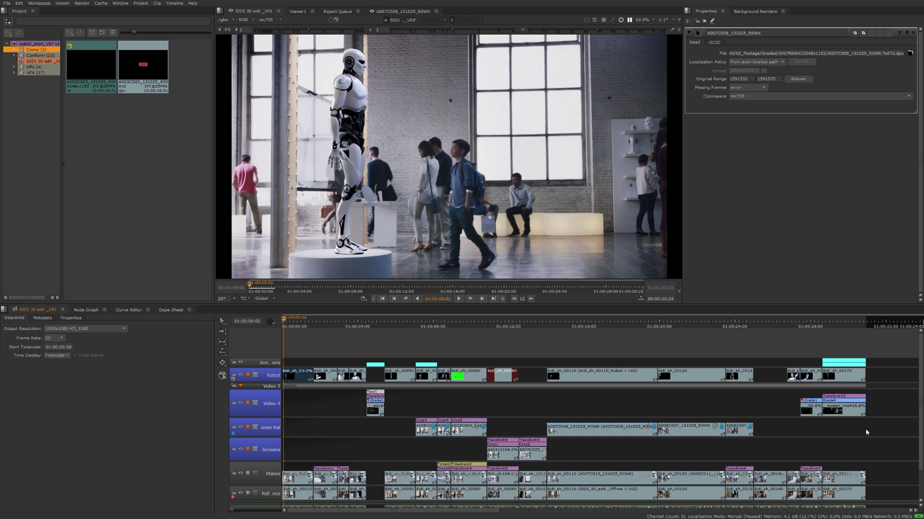
left_click_drag(881, 362, 828, 477)
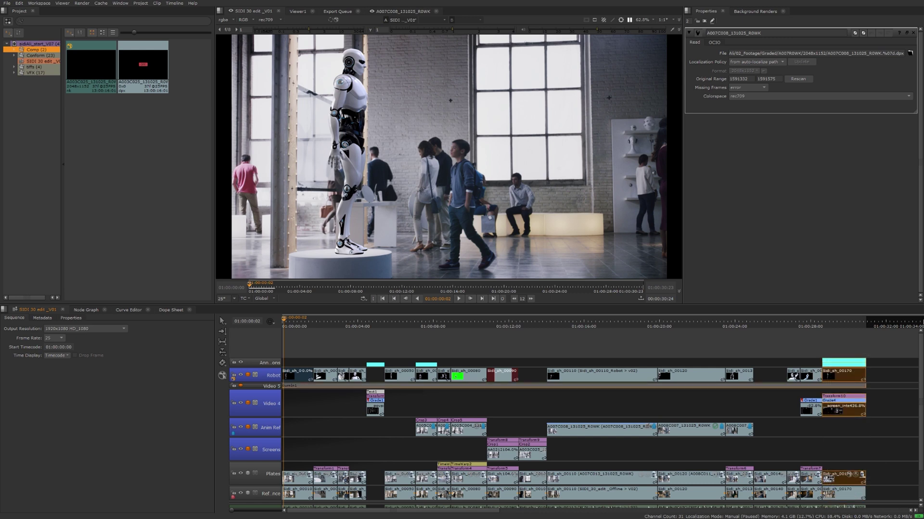
right_click(840, 480)
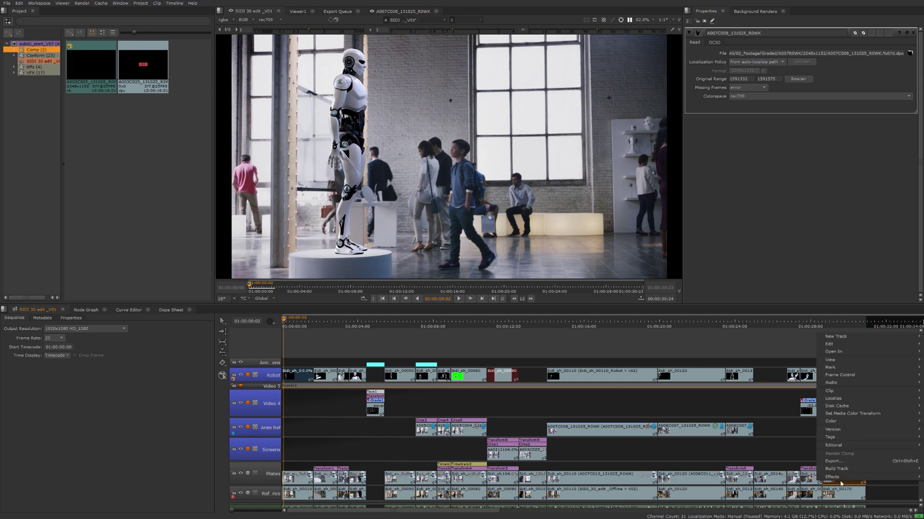
mouse_move(840, 481)
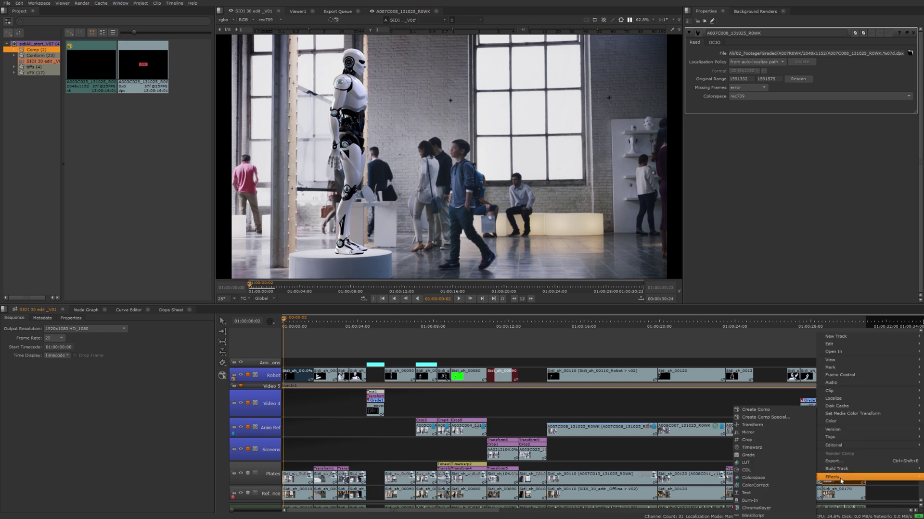
left_click(757, 410)
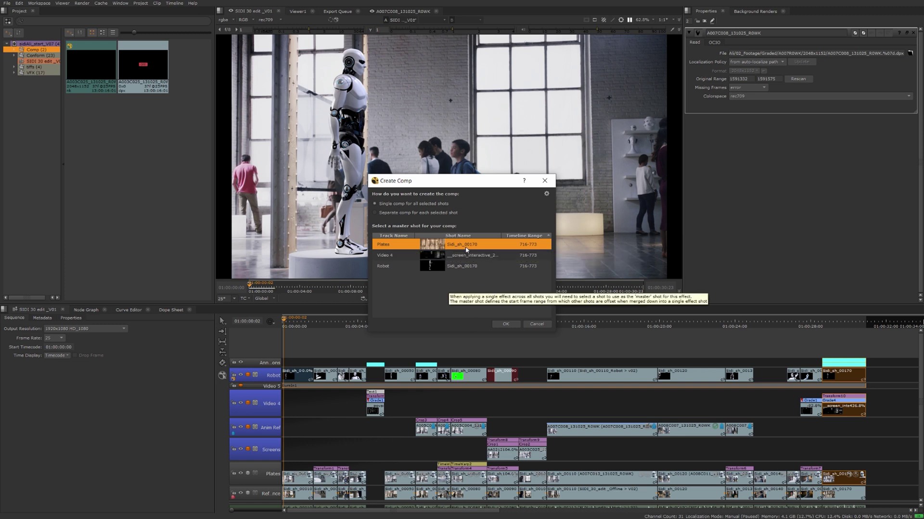
left_click(509, 324)
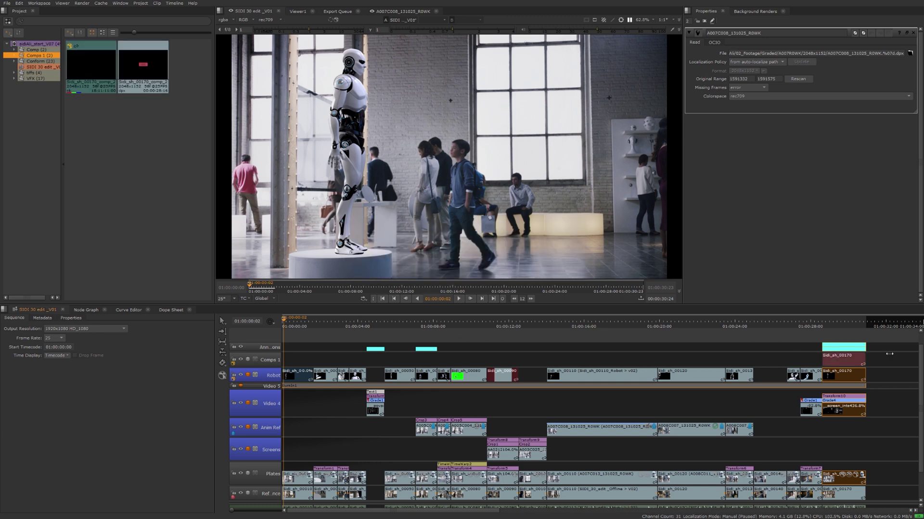
Open the comp clip on the Comps 1 track and dock the Node Graph beside the timeline.
double_click(844, 358)
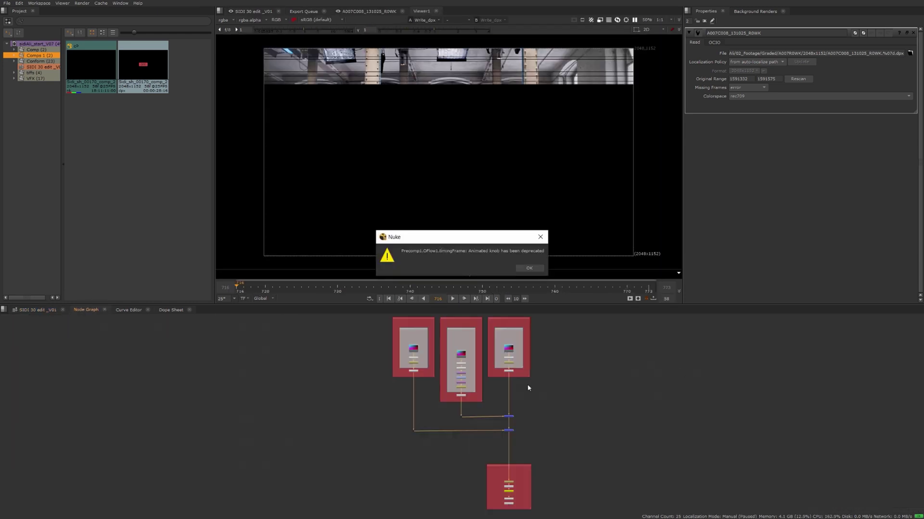
key("Return")
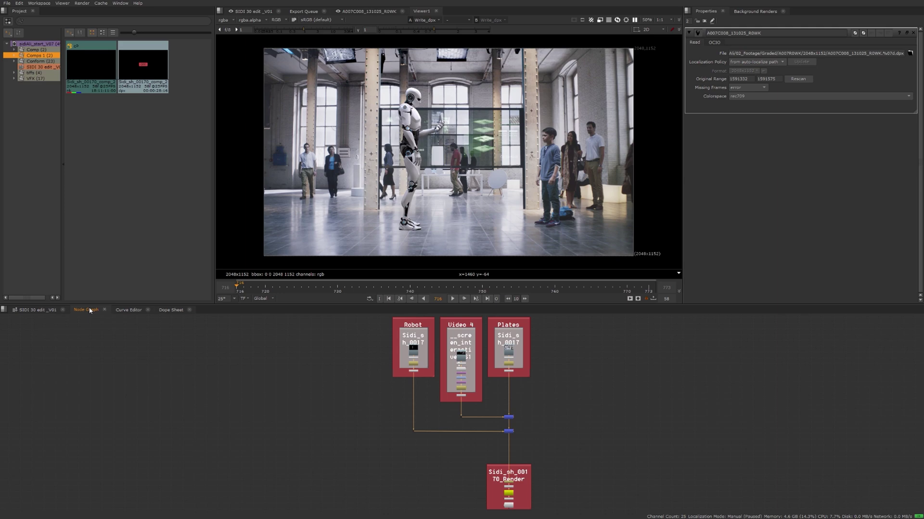
left_click_drag(86, 310, 769, 435)
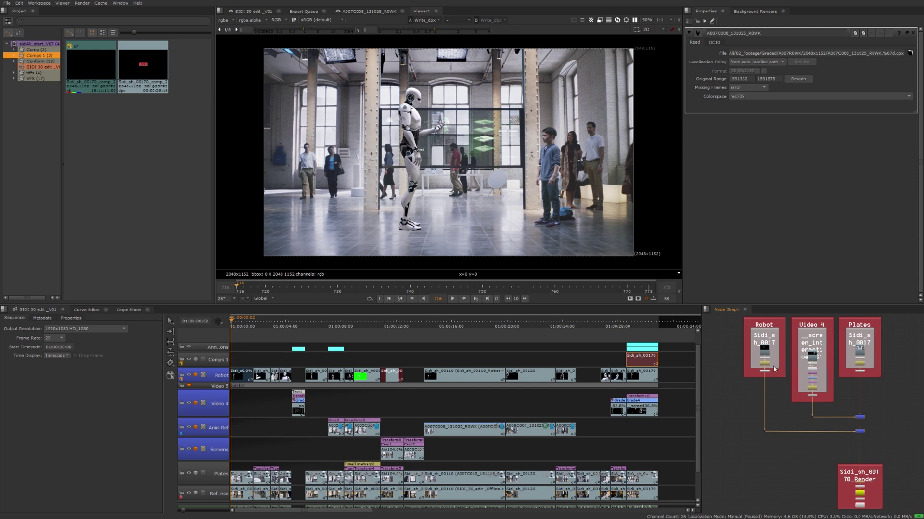
Examine the Robot, Video 4 and Plates backdrops and the nodes inside them in the comp script.
scroll(777, 409, "up", 2)
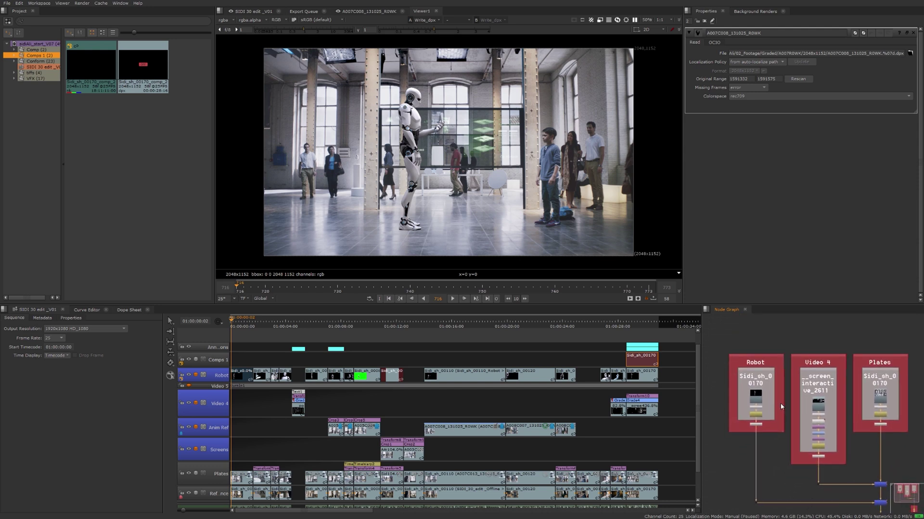
left_click(752, 359)
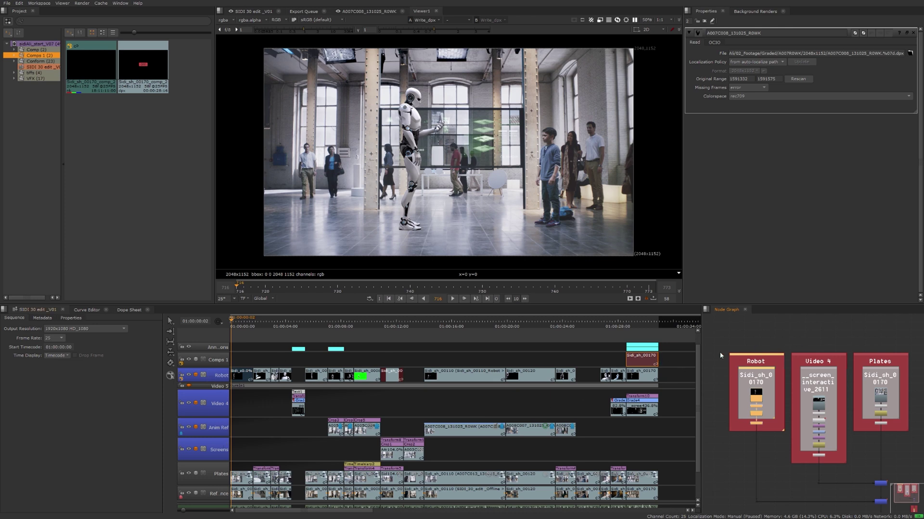
left_click(770, 341)
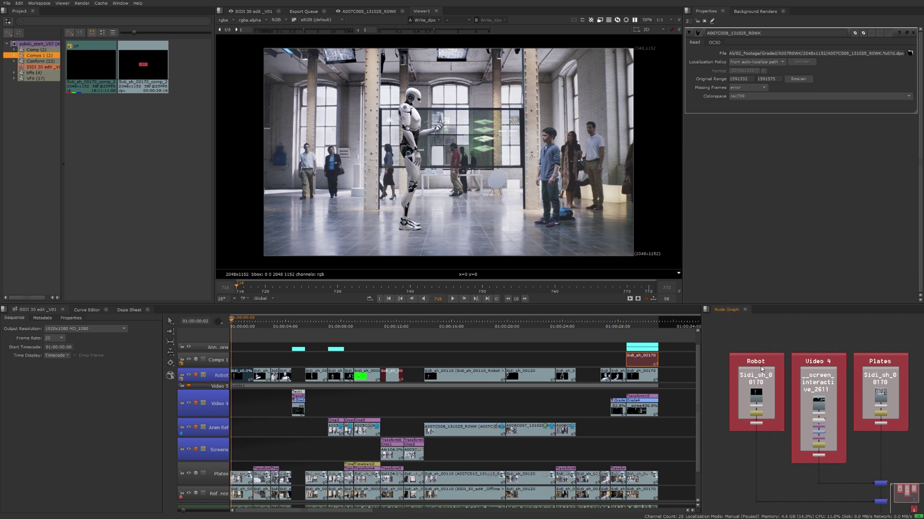
left_click(761, 372)
left_click(717, 399)
scroll(716, 399, "up", 3)
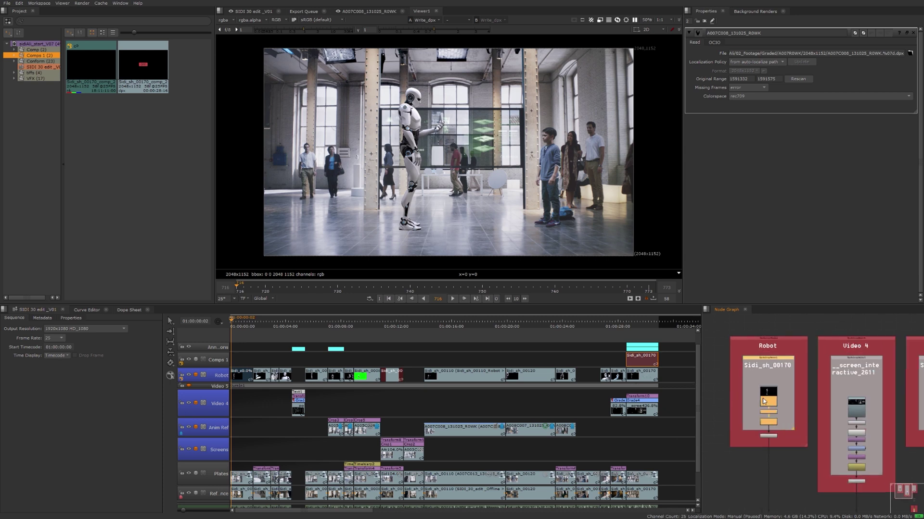
scroll(750, 406, "down", 2)
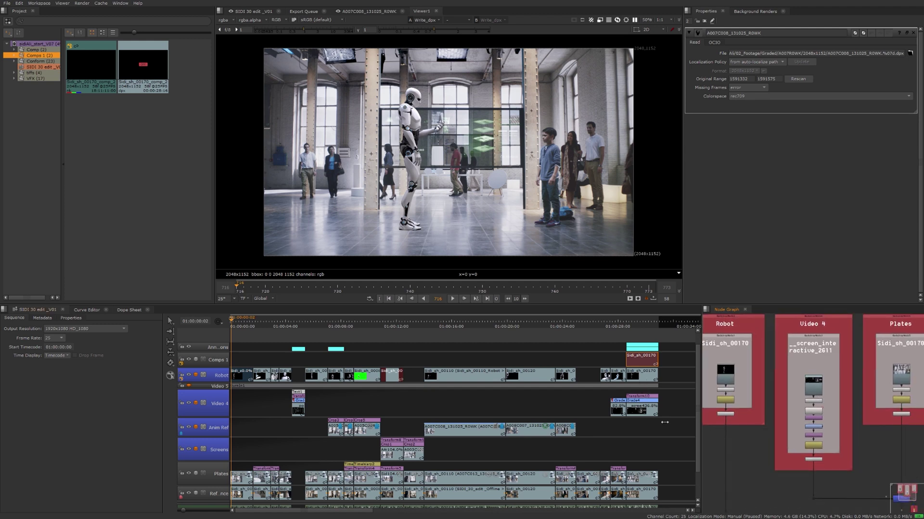
scroll(818, 441, "up", 3)
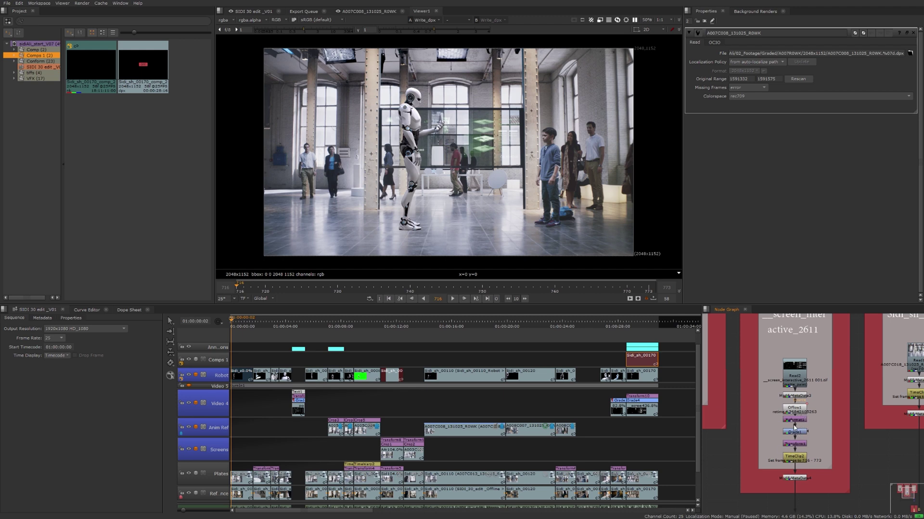
Examine the merge nodes and the render backdrop, and open the Write_dpx node's properties to check its output file path.
left_click_drag(841, 451, 825, 365)
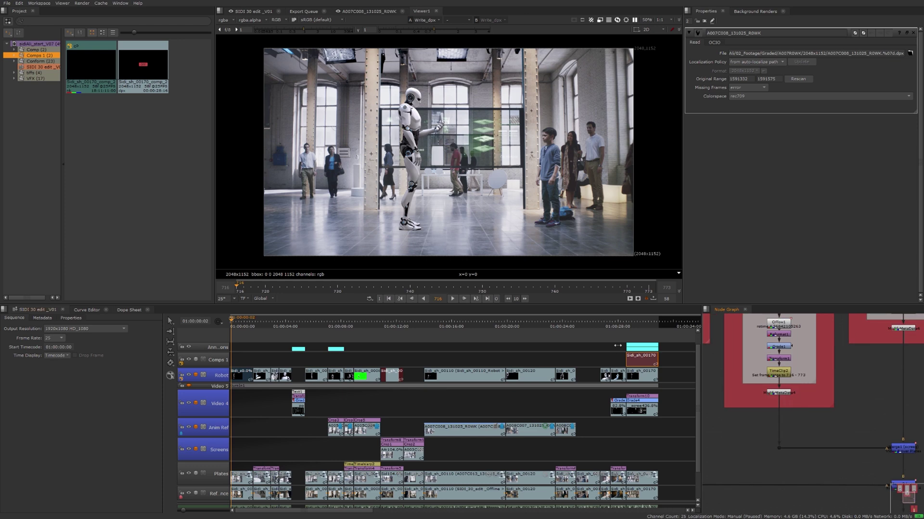
left_click_drag(866, 451, 741, 404)
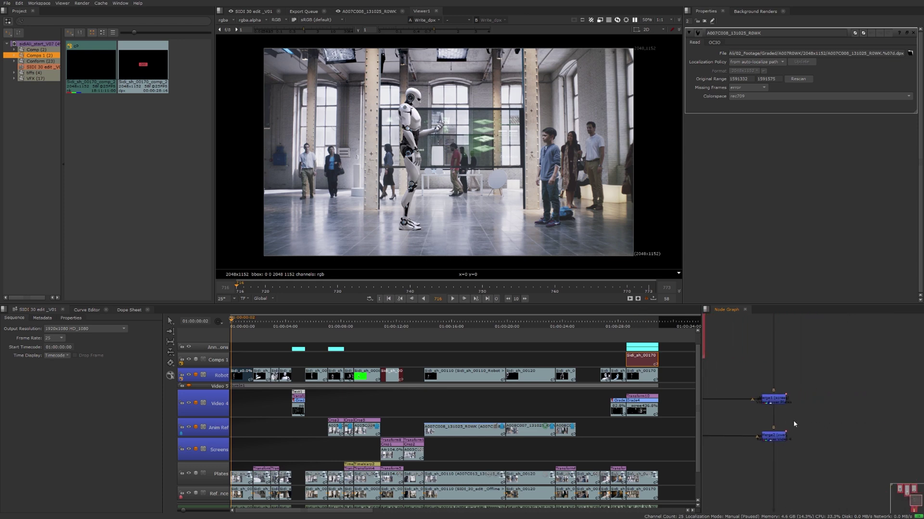
left_click_drag(791, 423, 827, 415)
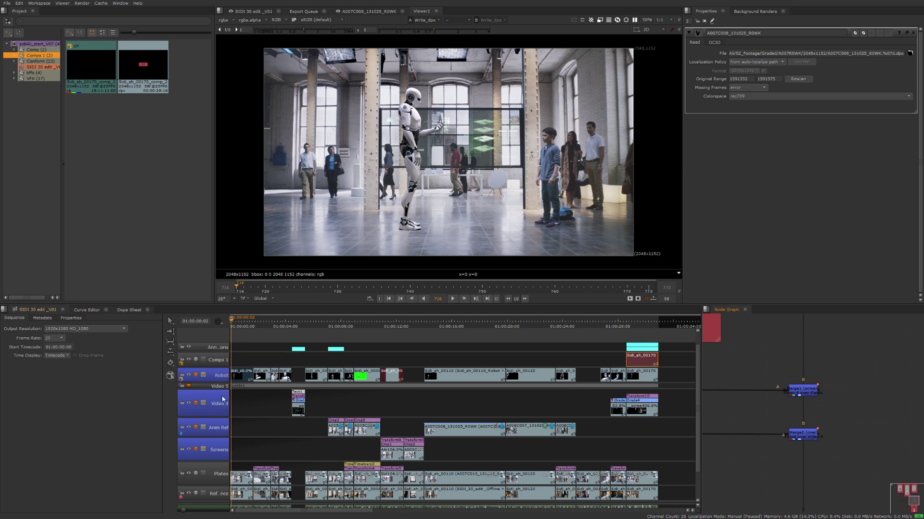
key("f")
left_click_drag(793, 402, 813, 408)
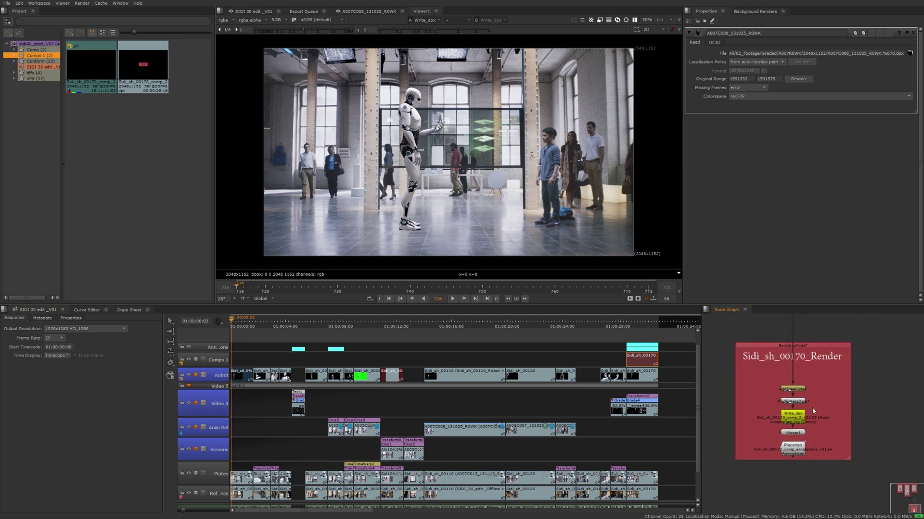
double_click(792, 417)
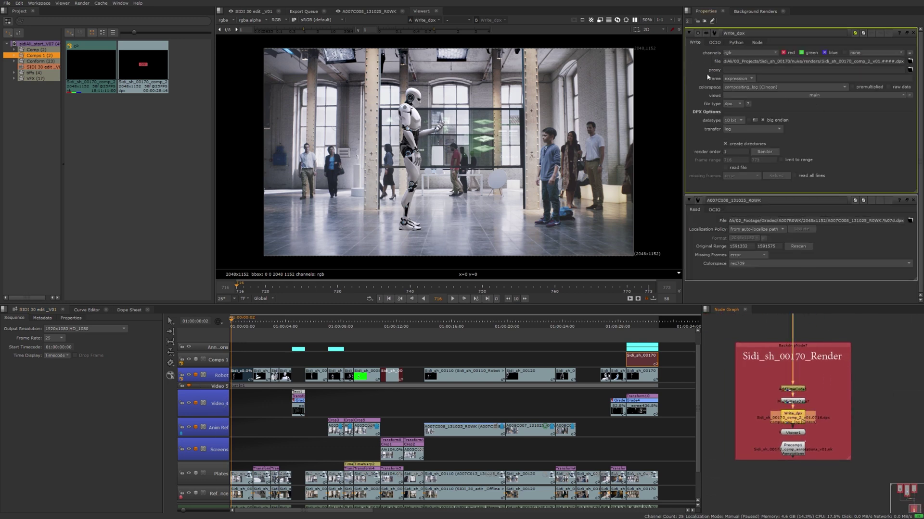
left_click_drag(729, 61, 904, 61)
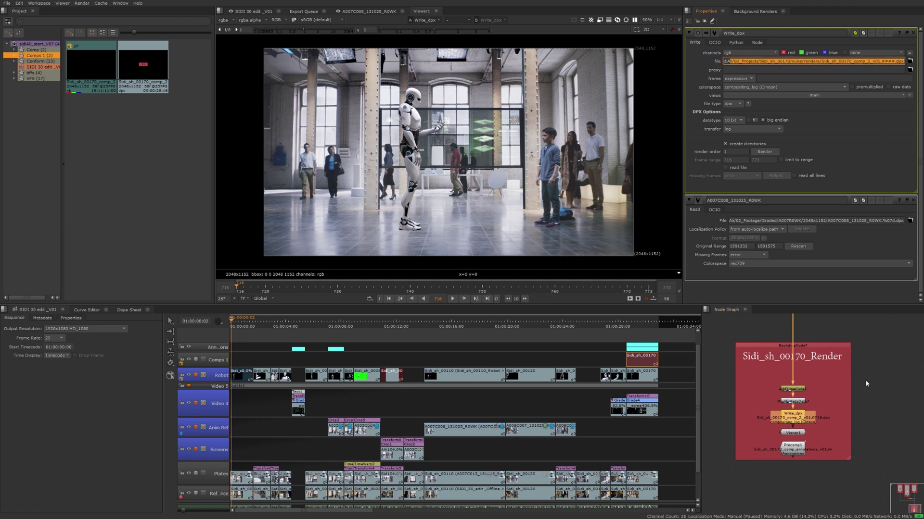
View the Precomp1 annotations node in the viewer to check the notes over the shot.
left_click_drag(791, 447, 791, 452)
left_click(792, 456)
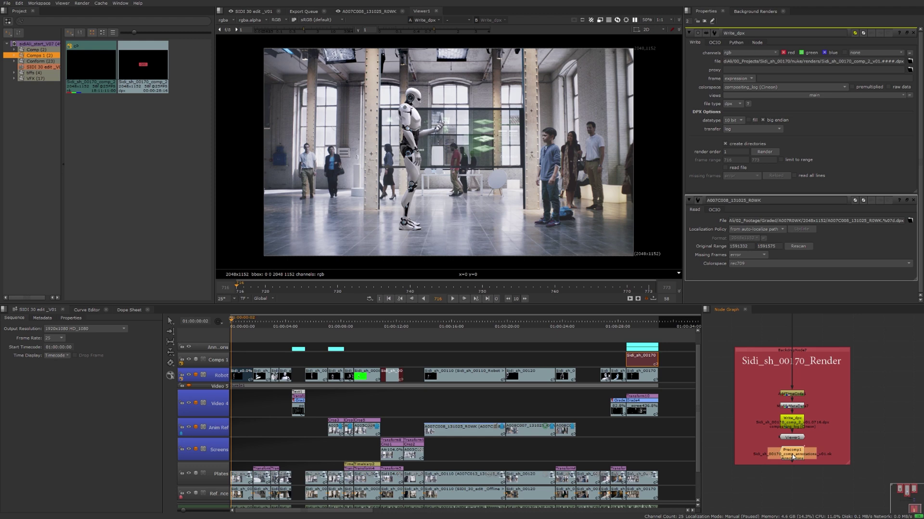
key("1")
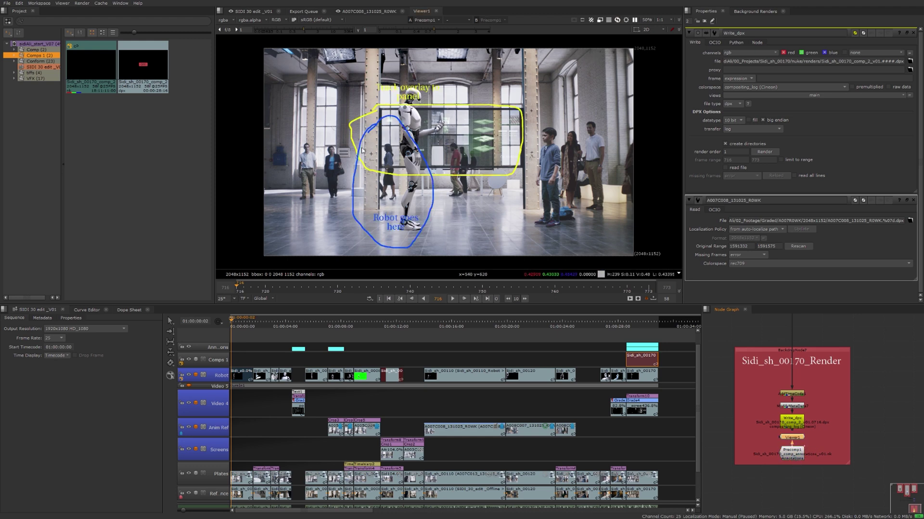
scroll(729, 448, "down", 2)
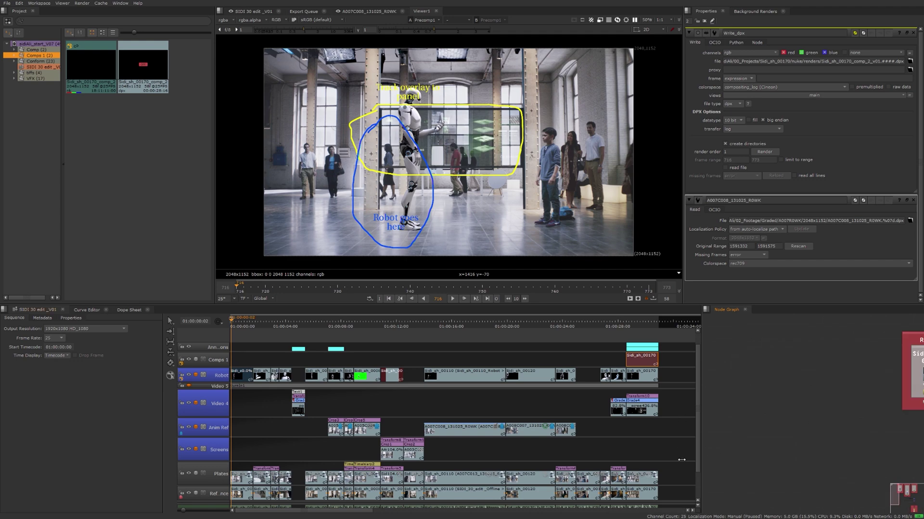
Select all clips on the Plates track and open the Create Comp Special settings for them.
left_click(617, 480)
key("q")
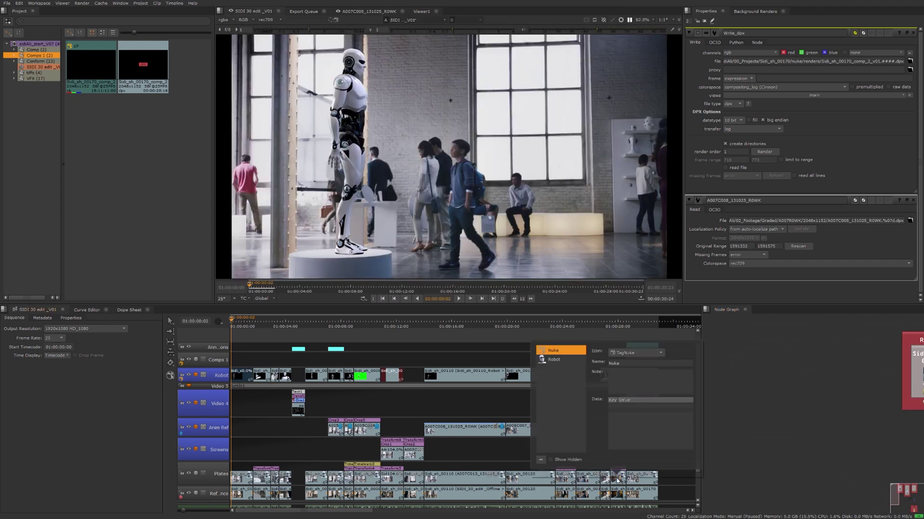
key("Escape")
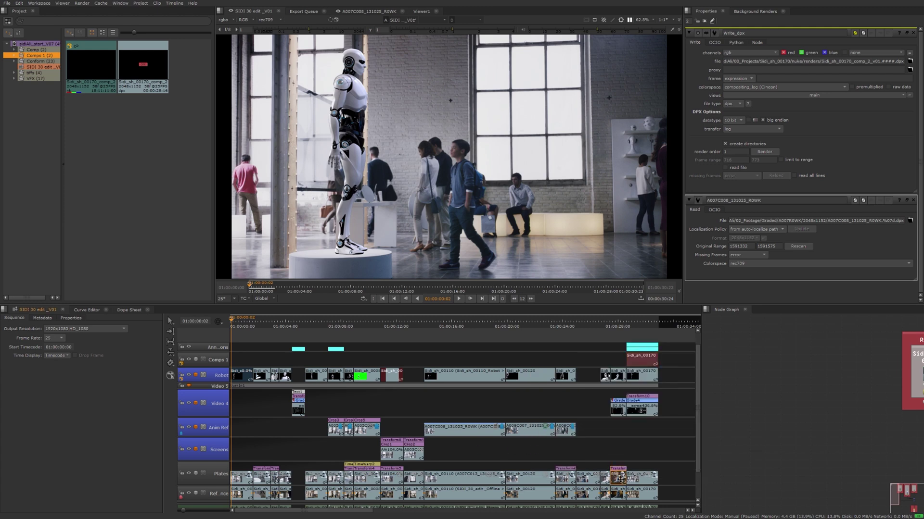
left_click(240, 479, "shift")
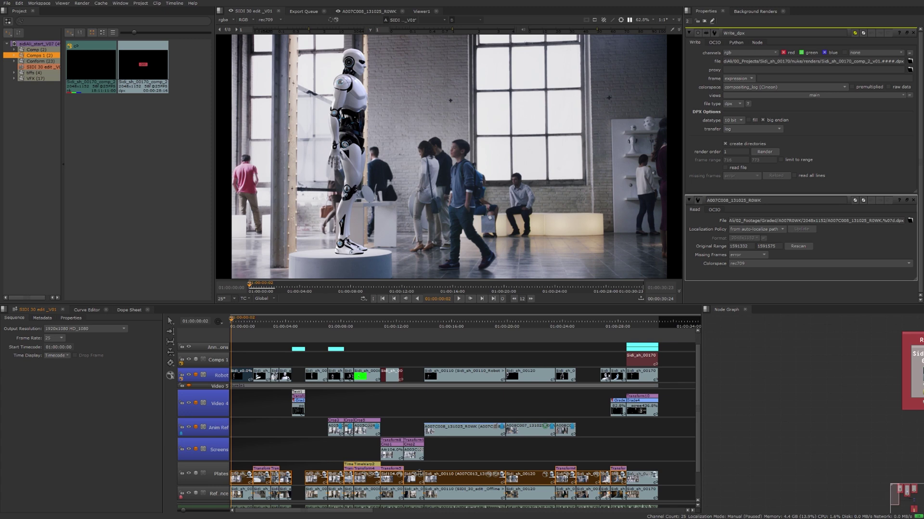
right_click(477, 480)
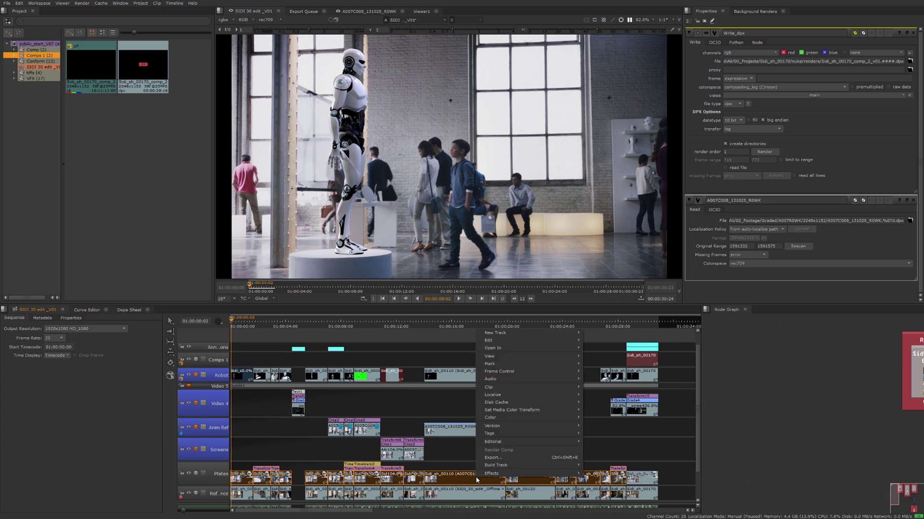
mouse_move(530, 474)
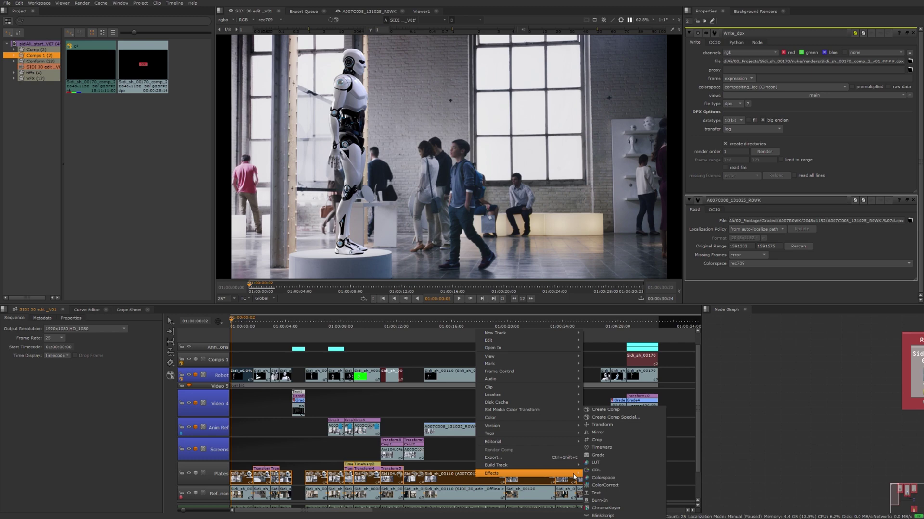
left_click(633, 421)
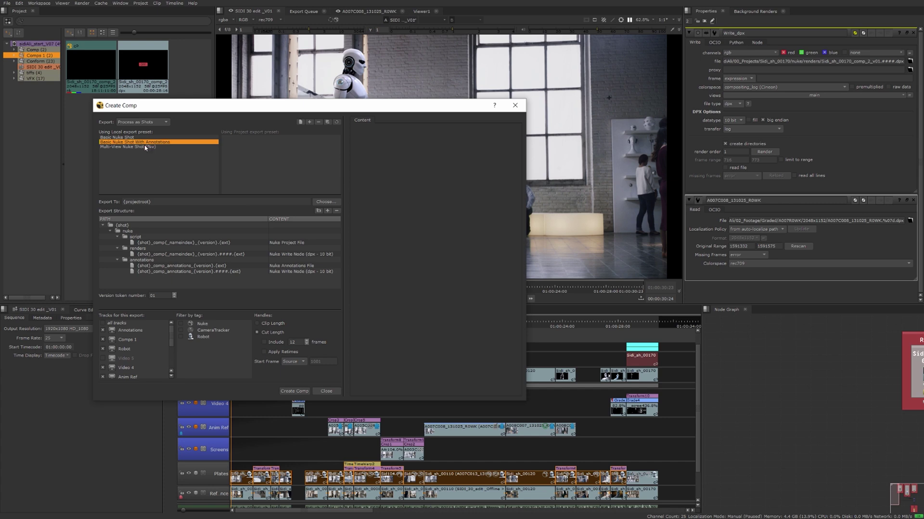
Duplicate the Basic Nuke Shot With Annotations export preset and name the copy Create_Comp.
left_click(328, 123)
type("C")
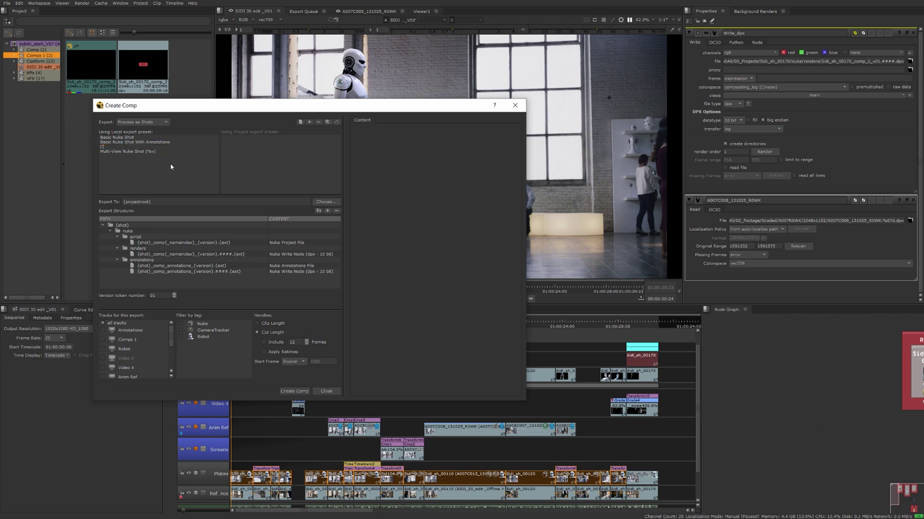
type("reate_Comp")
key("Return")
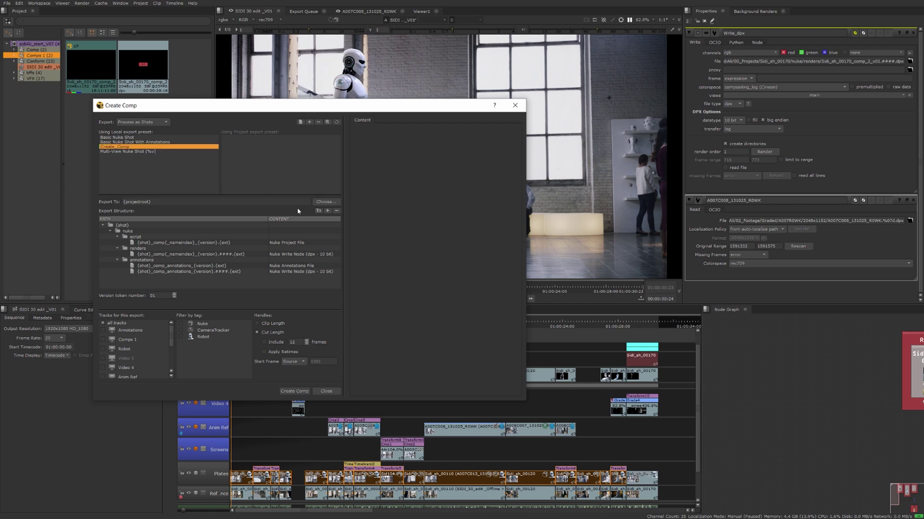
Show the Nuke Project File content settings of the Create_Comp preset and choose Blend as the retime method.
left_click(298, 243)
left_click(298, 243)
left_click(310, 246)
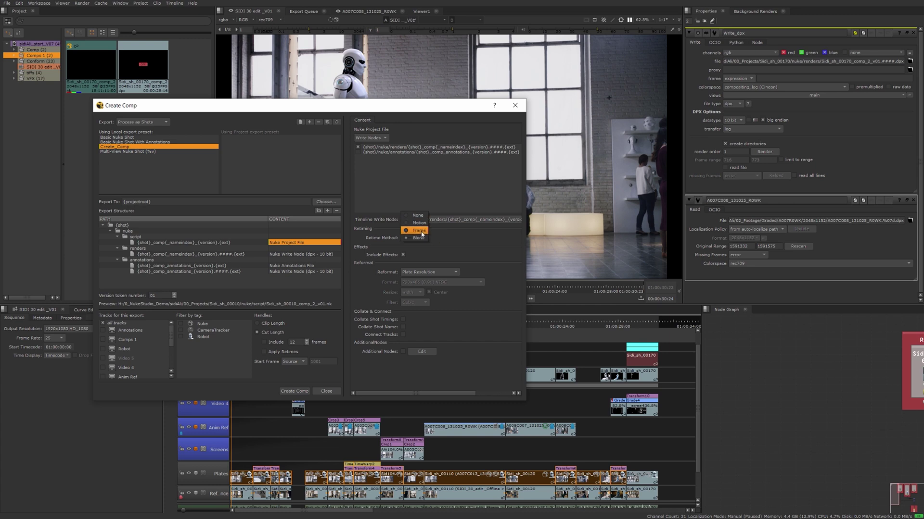
left_click(414, 238)
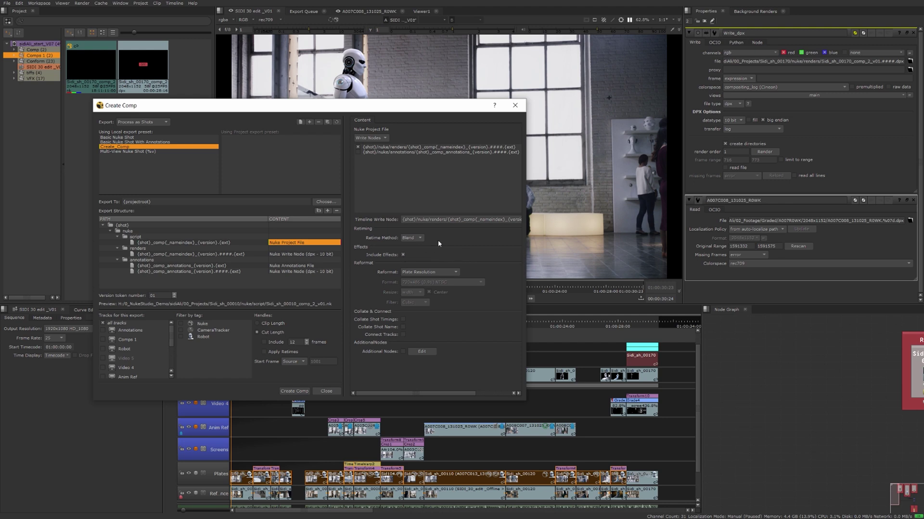
Review the reformat choices, keep Plate Resolution, and enable Collate Shot Timings.
left_click(435, 272)
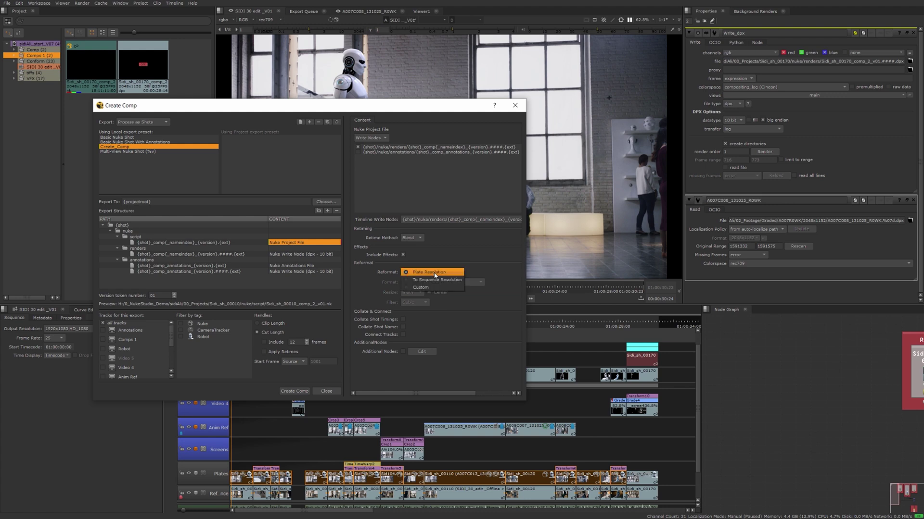
left_click(436, 287)
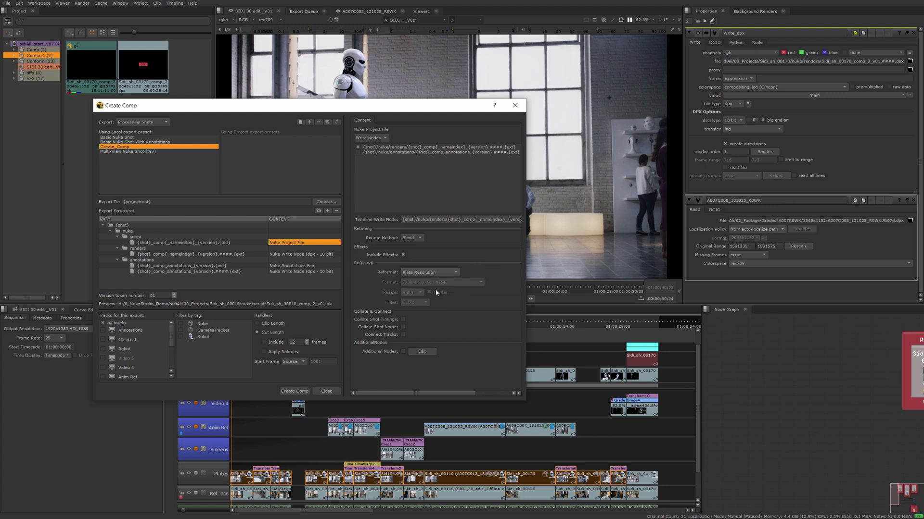
left_click(432, 272)
left_click(457, 257)
left_click(404, 320)
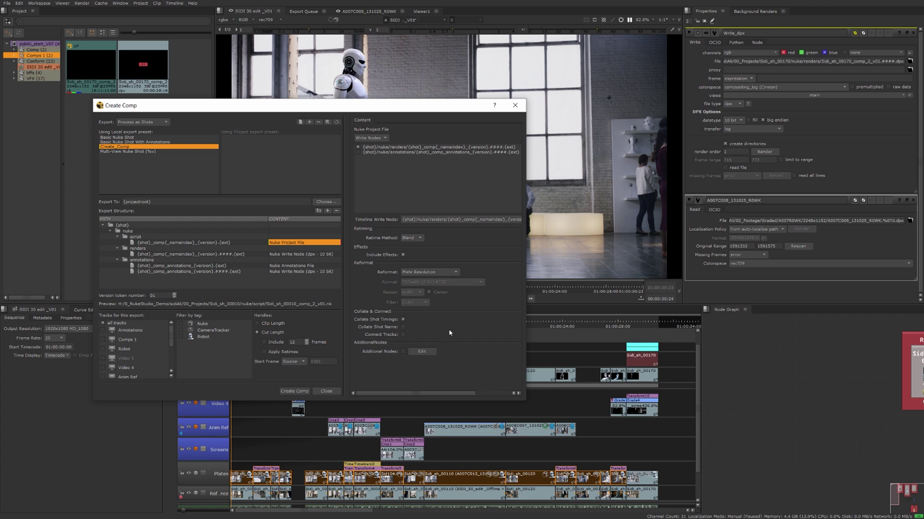
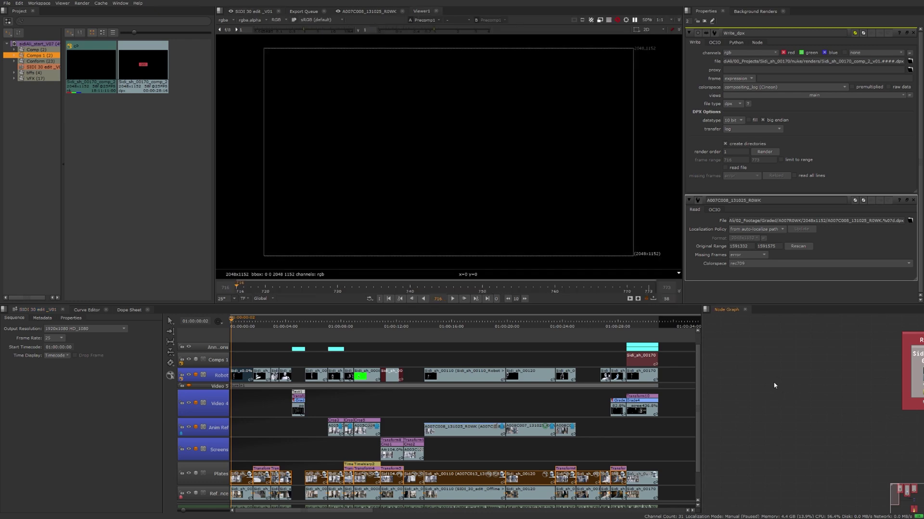
Build a connected Transform, Grade and Blur chain in an empty area of the Node Graph and copy the three nodes.
double_click(758, 374)
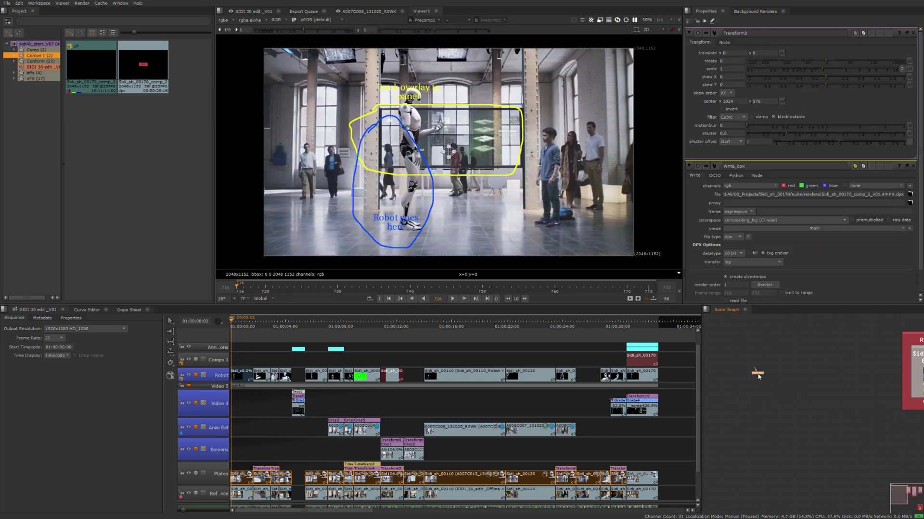
double_click(758, 378)
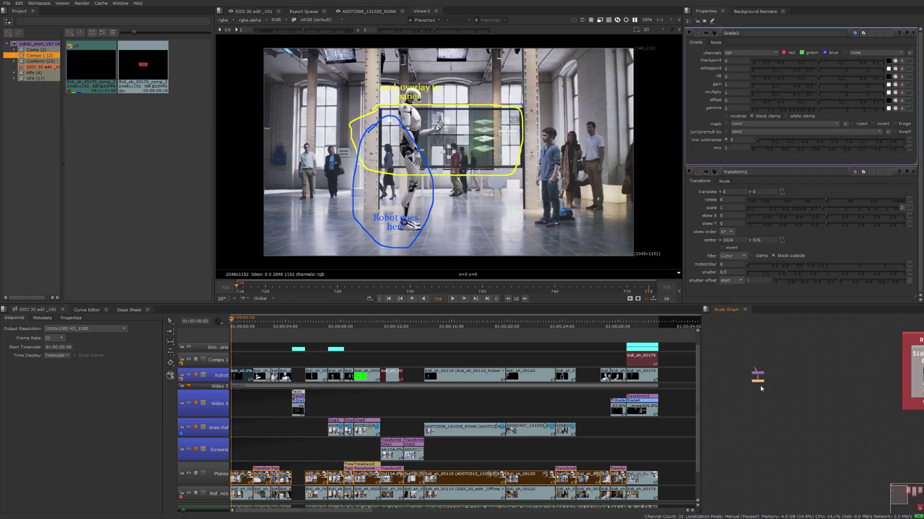
key("b")
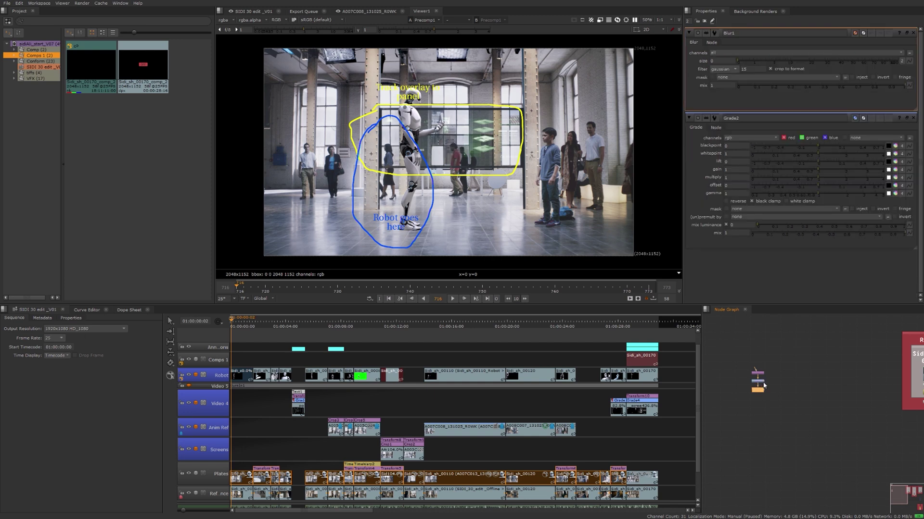
scroll(736, 372, "up", 5)
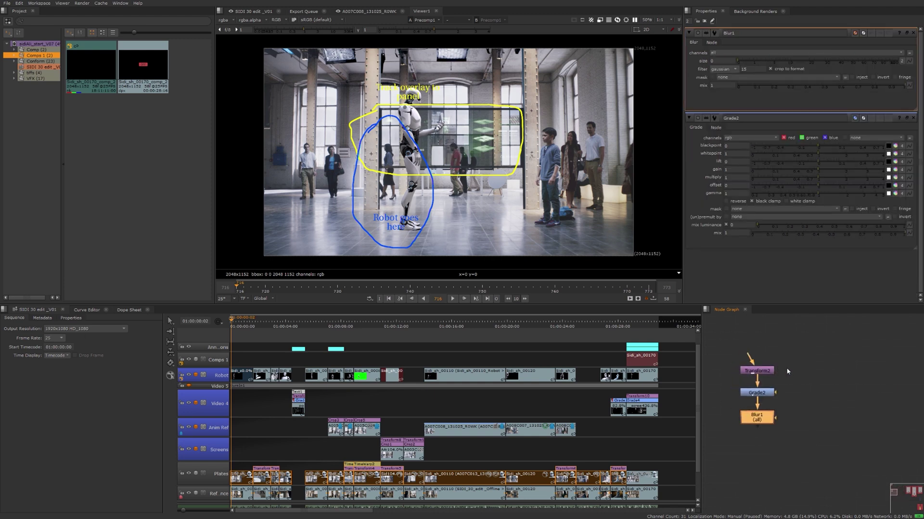
left_click_drag(811, 331, 728, 496)
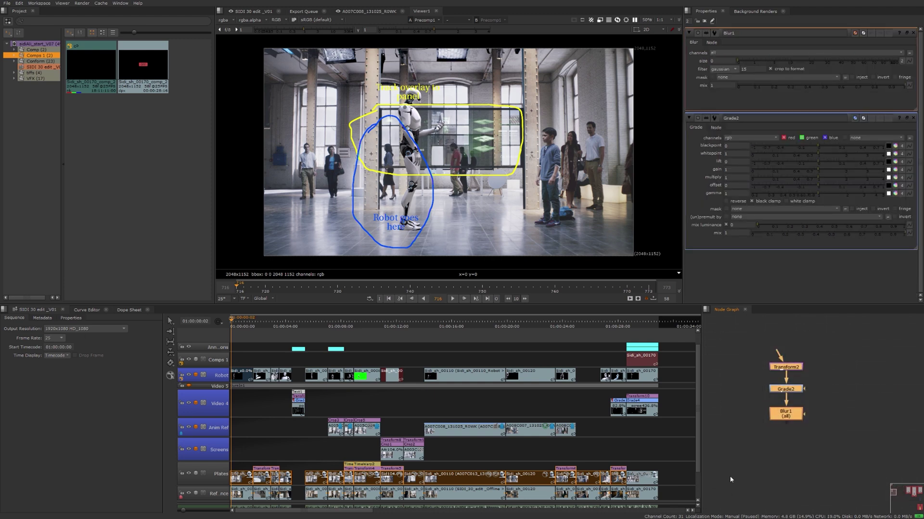
left_click(730, 479)
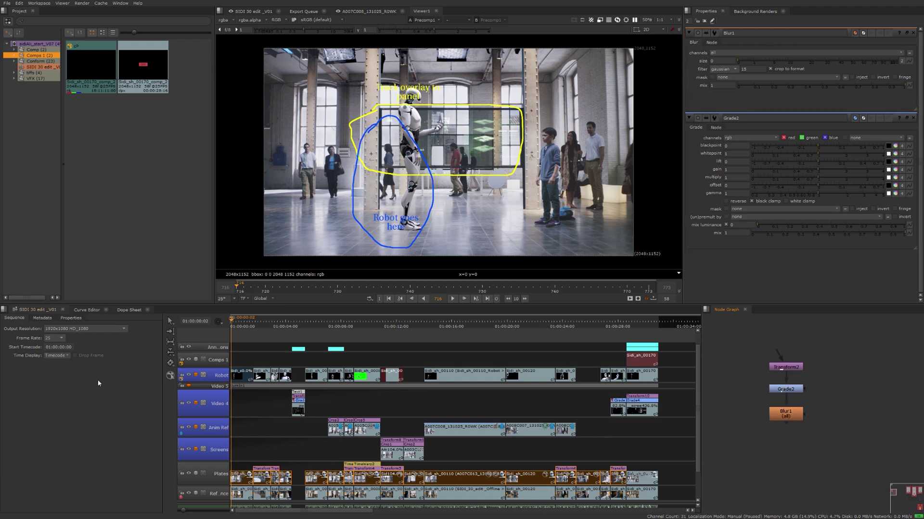
Reopen Create Comp Special for the Plates clips and show the Create_Comp preset's Nuke Project File settings.
right_click(531, 482)
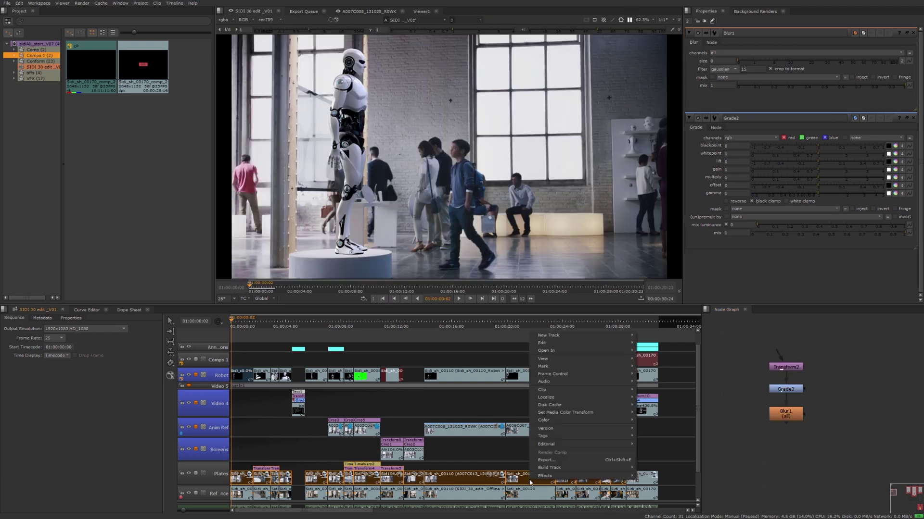
mouse_move(548, 476)
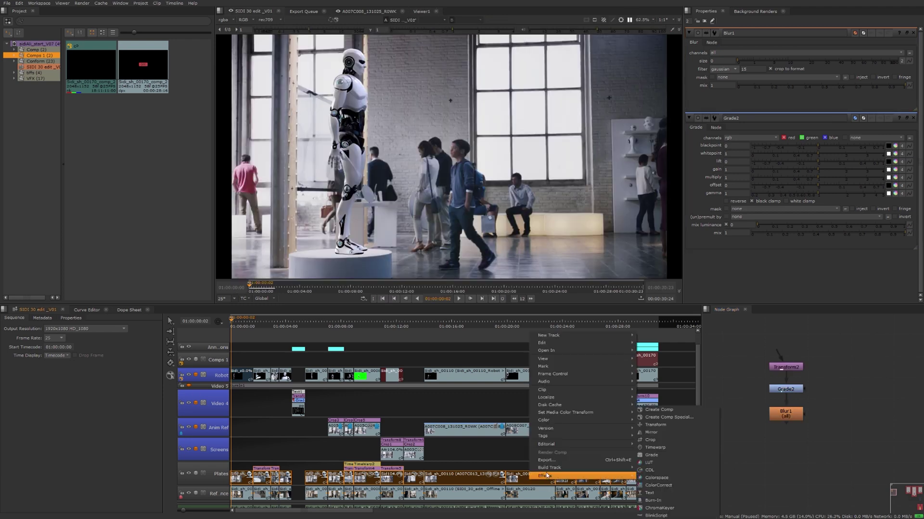
left_click(667, 417)
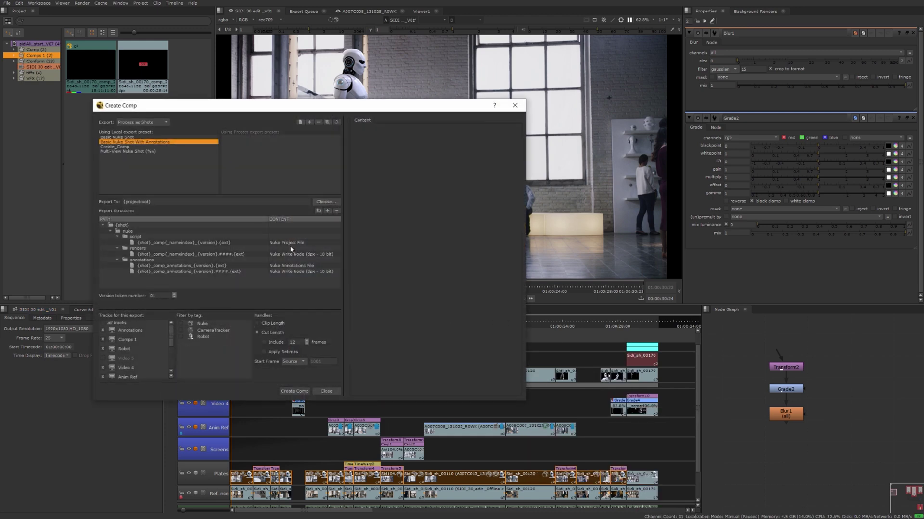
left_click(291, 243)
left_click(291, 242)
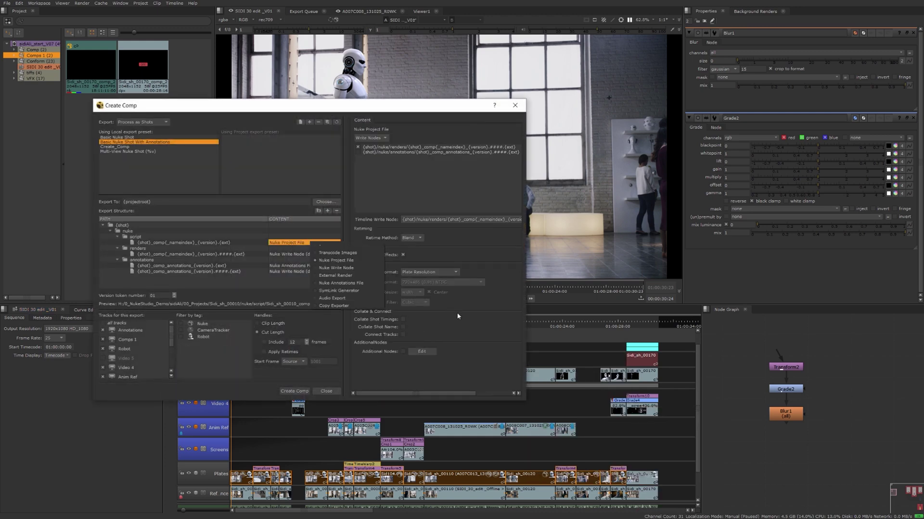
left_click(121, 148)
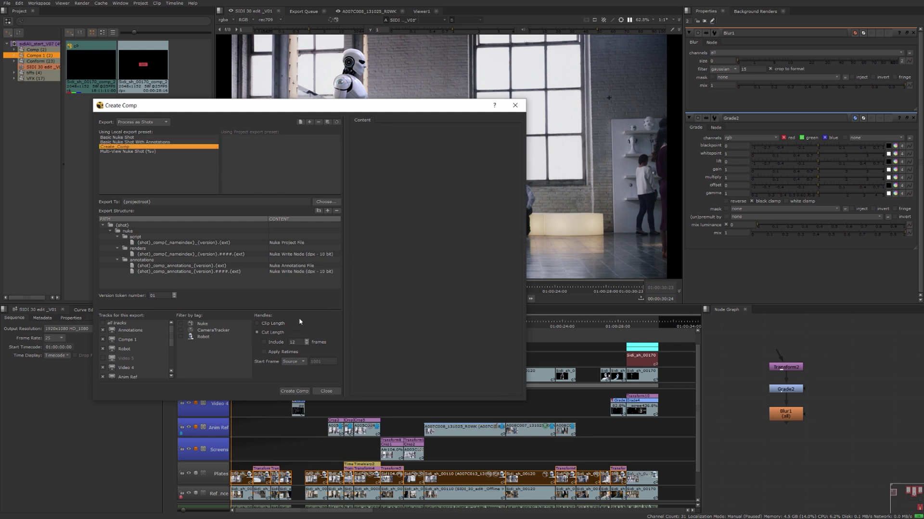
left_click(288, 243)
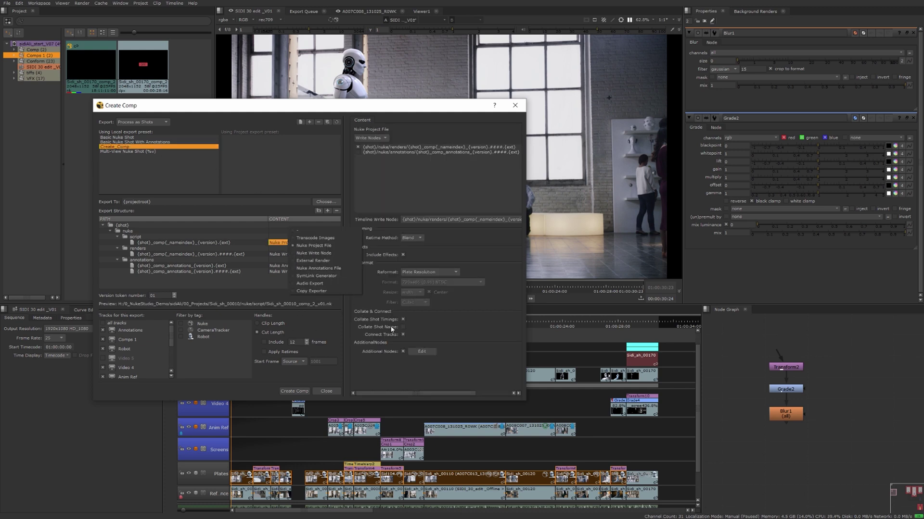
Replace the preset's additional nodes script with the copied node chain, keeping it applied as Unconnected.
left_click(421, 352)
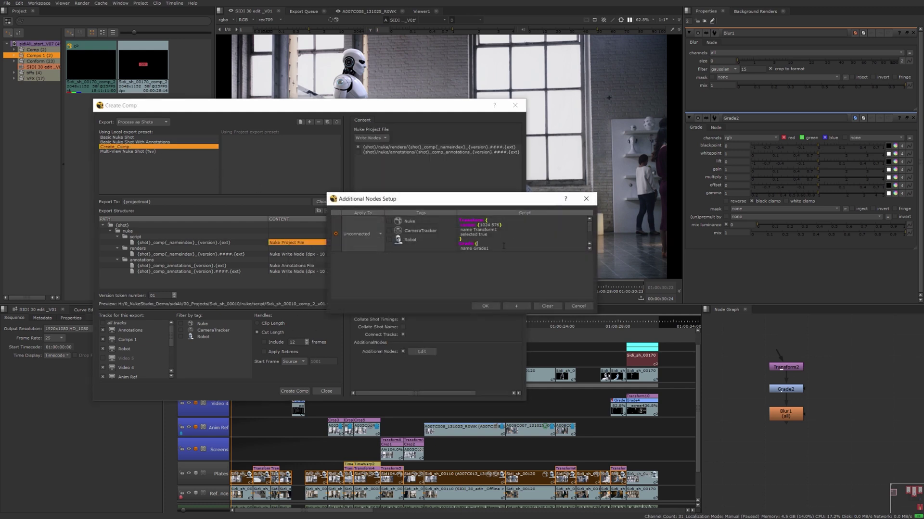
key("ctrl+a")
key("ctrl+v")
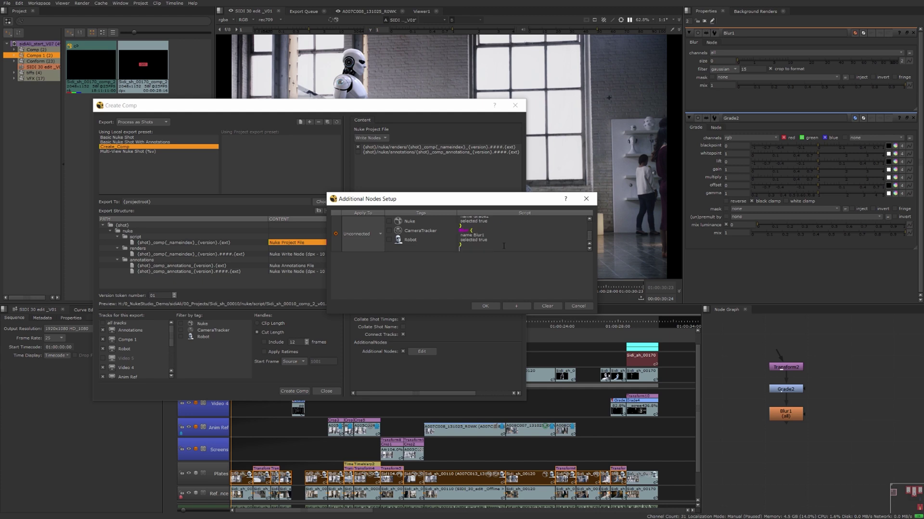
left_click(379, 236)
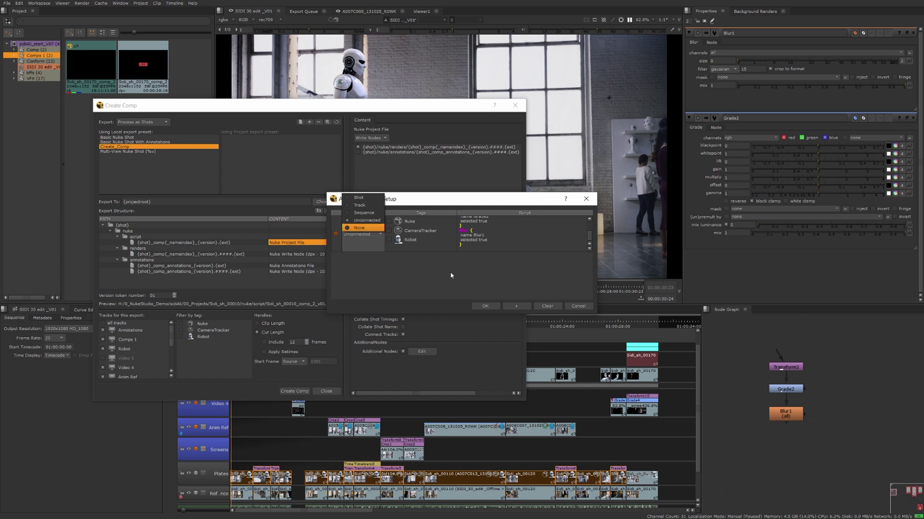
left_click(425, 273)
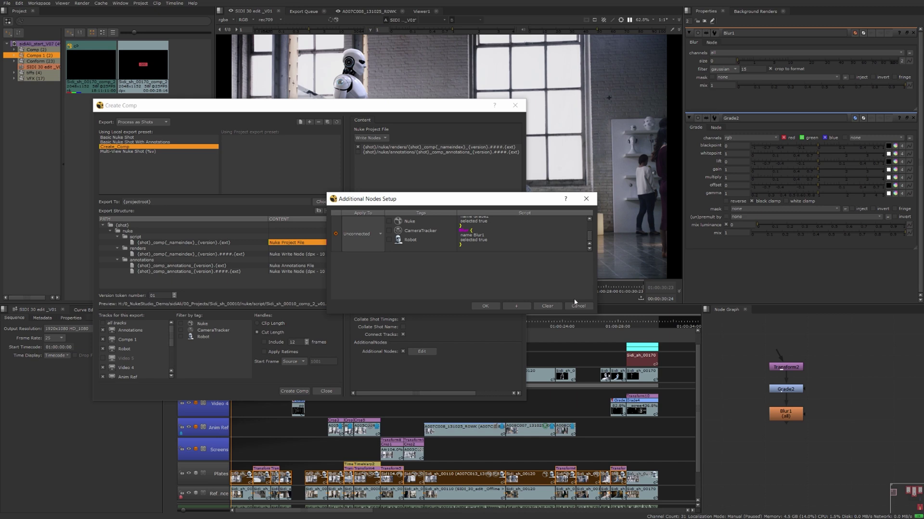
left_click(482, 307)
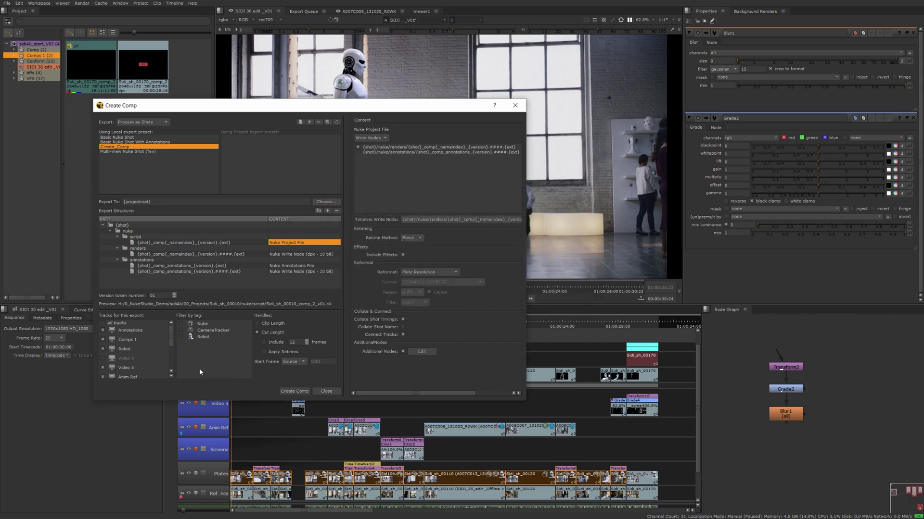
Check the tracks included in the export and set the comp's start frame to Custom.
scroll(175, 339, "down", 2)
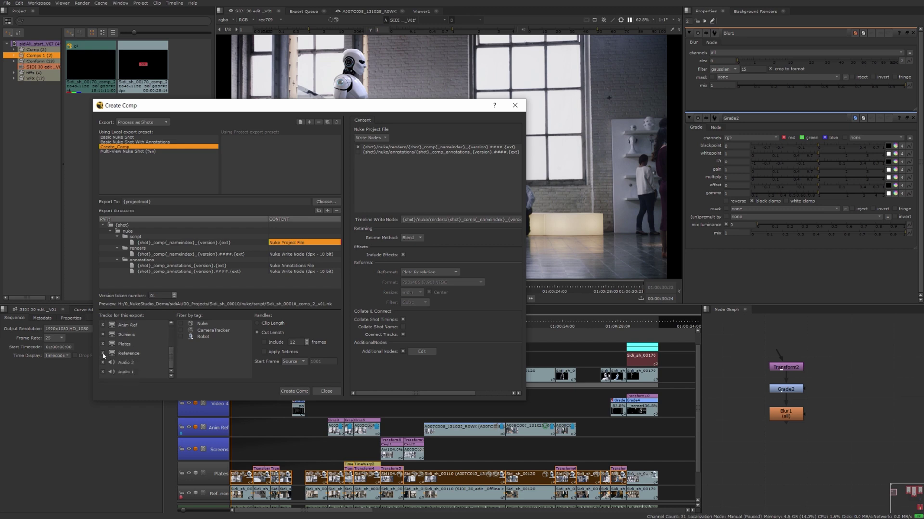
scroll(172, 331, "up", 2)
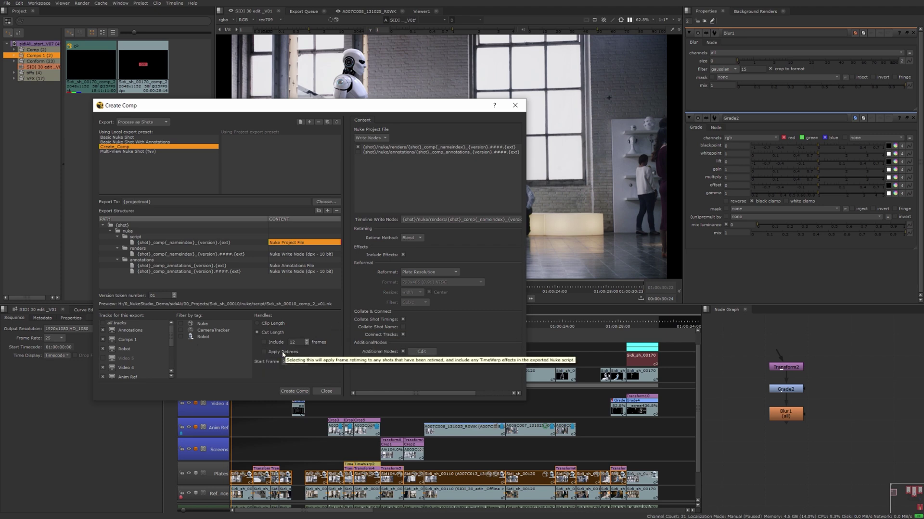
left_click(287, 362)
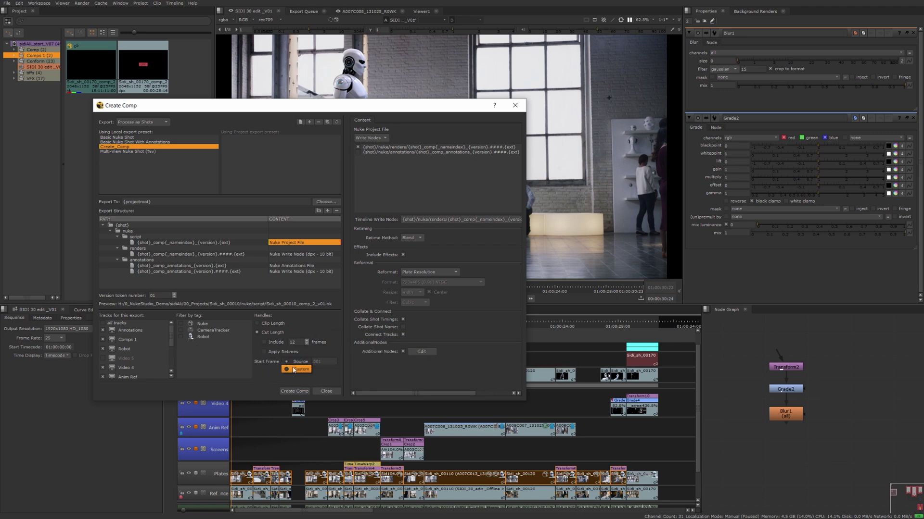
left_click(294, 369)
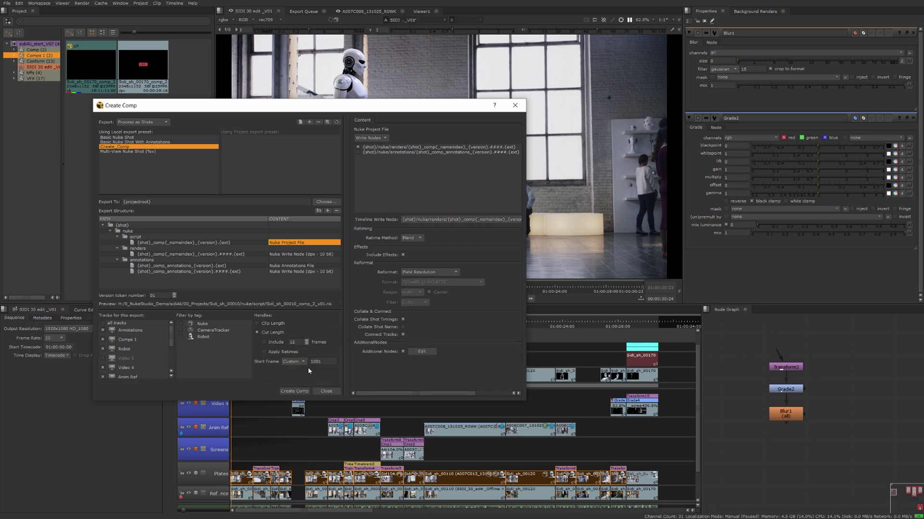
Create the comps from the preset, keeping the export template changes and choosing a separate comp for each selected shot.
left_click(301, 394)
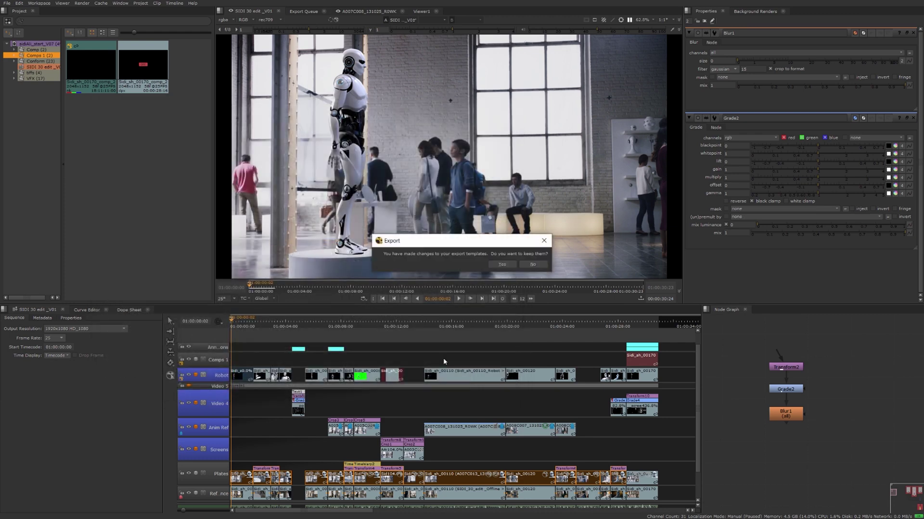
left_click(502, 264)
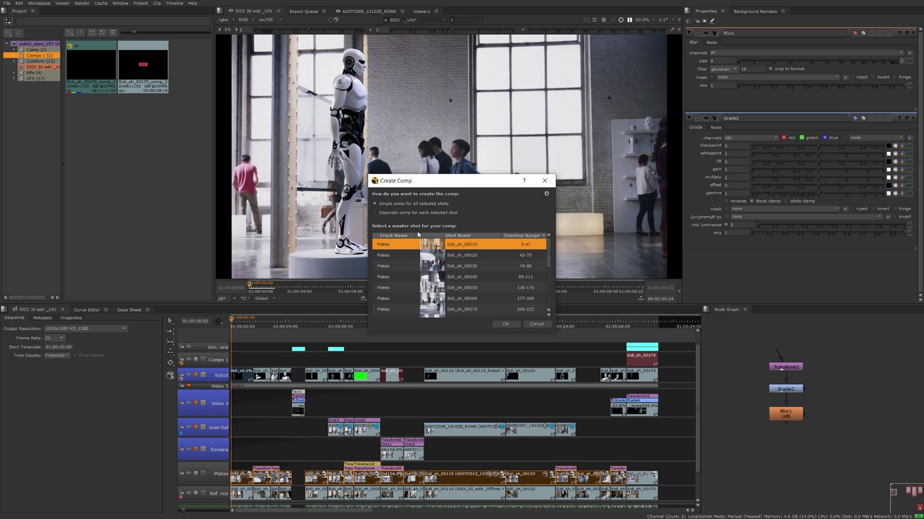
left_click(375, 215)
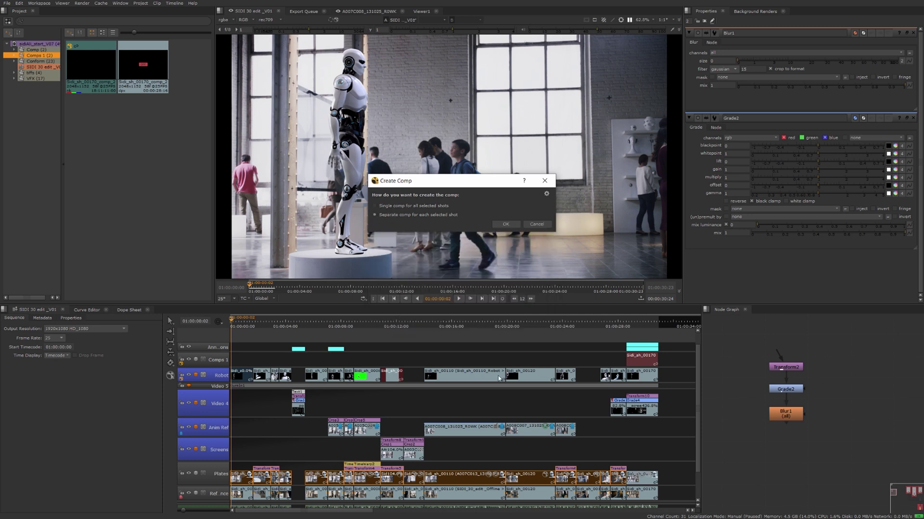
left_click(508, 225)
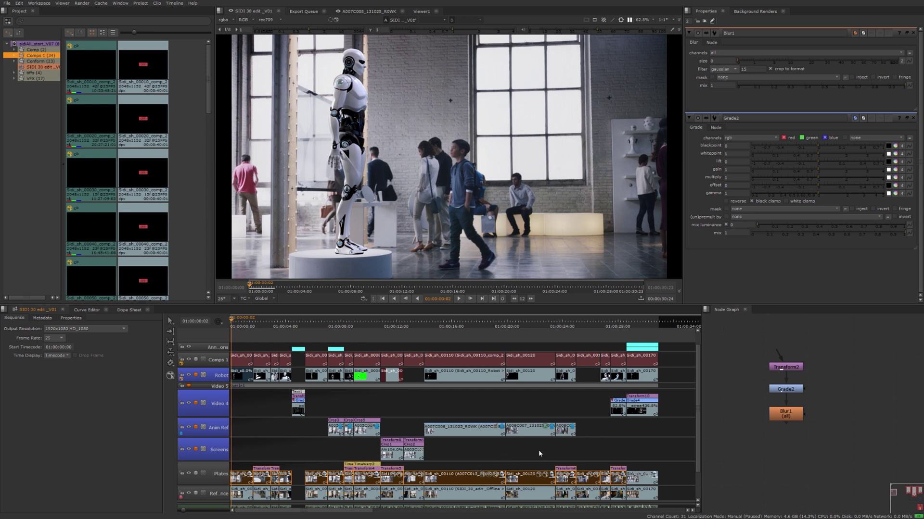
Open the Sidi_sh_00120 comp from the Comps 1 track in the Node Graph, discarding the unsaved changes to Sidi_sh_00170_comp_2_v01.nk.
left_click(534, 359)
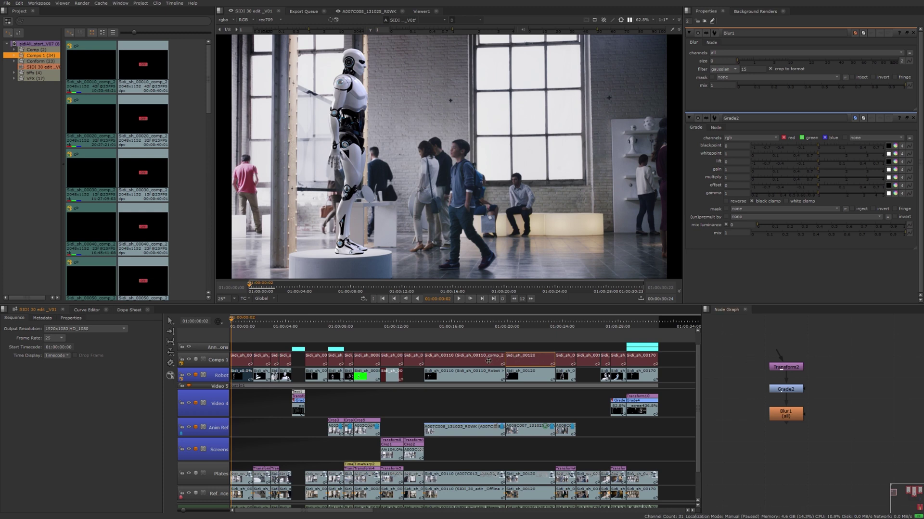
double_click(528, 362)
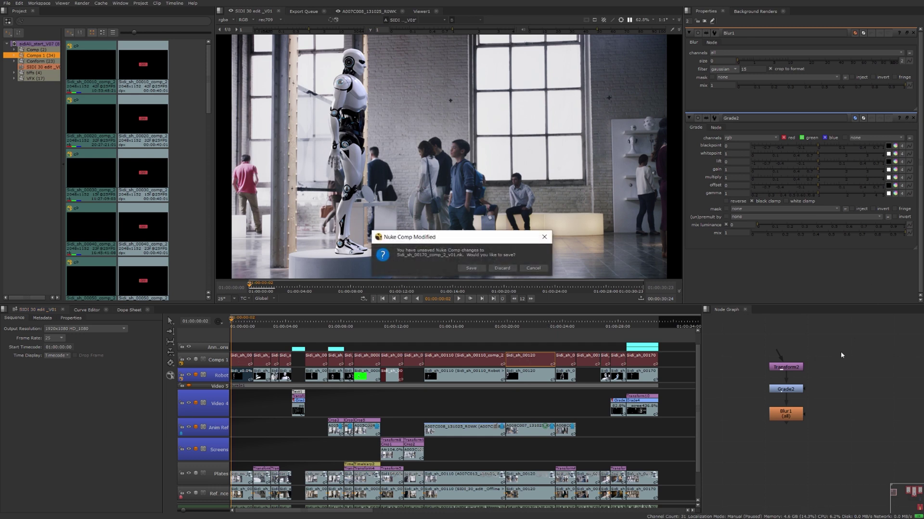
left_click(501, 268)
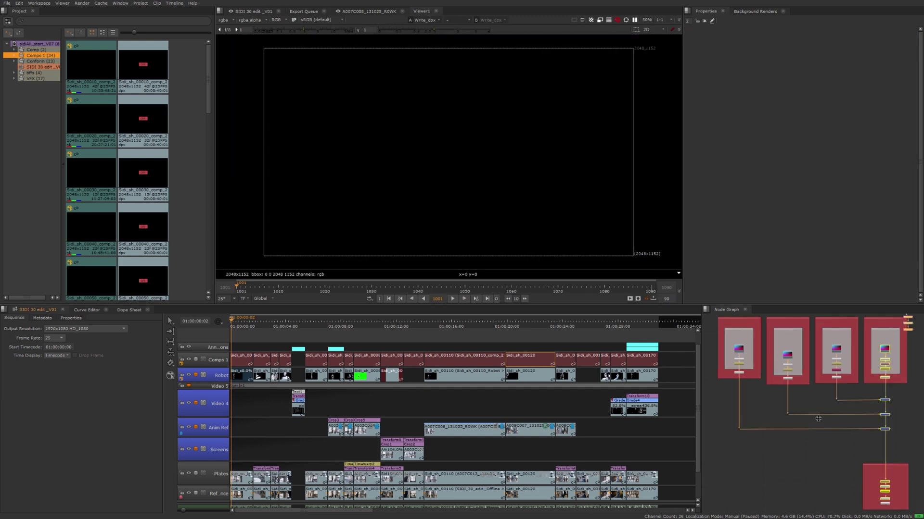
Examine the comp's track backdrops, the merge nodes joining them and the unconnected Transform, Grade and Blur chain.
scroll(787, 403, "up", 1)
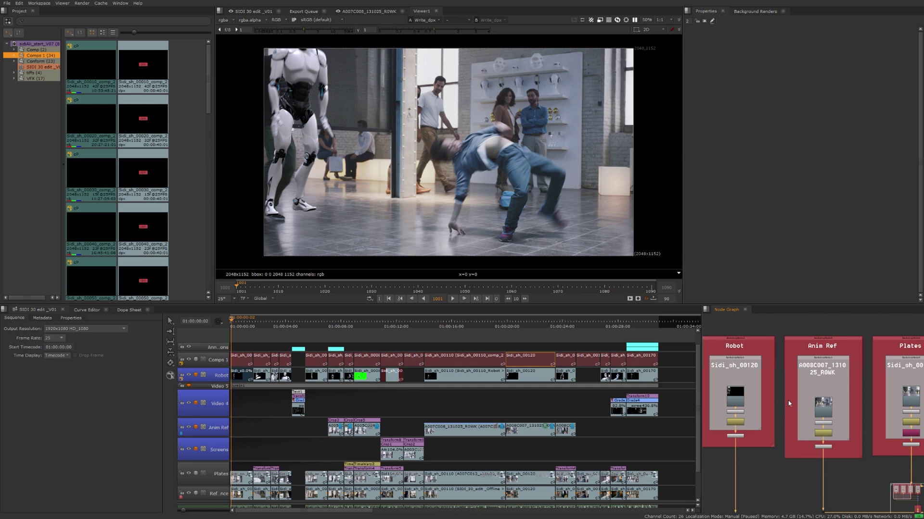
scroll(793, 376, "down", 1)
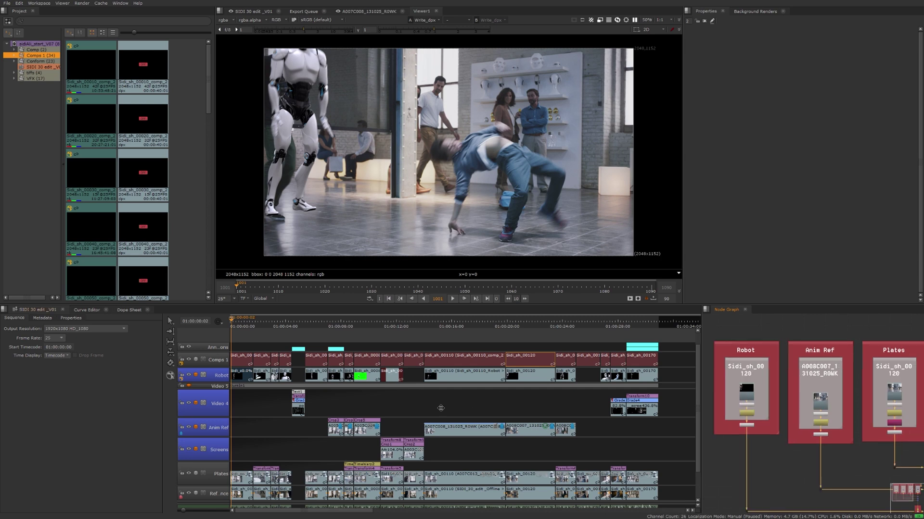
scroll(745, 373, "up", 1)
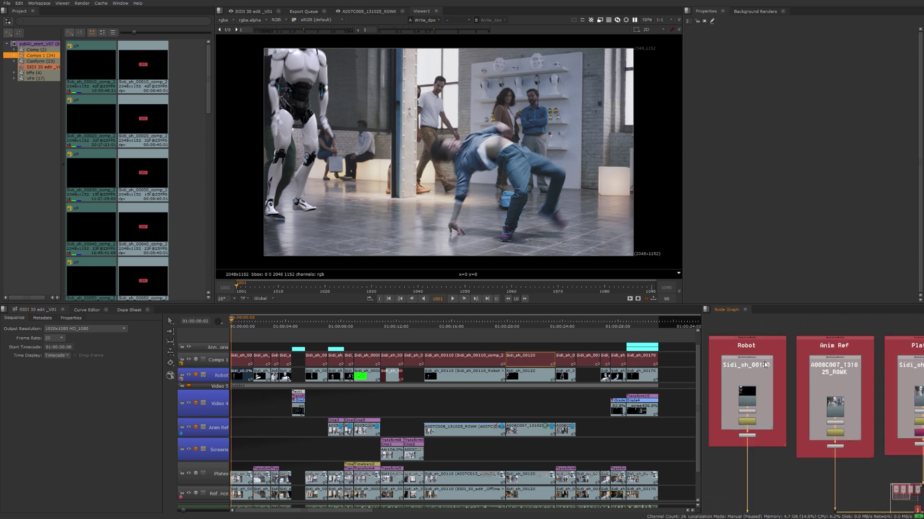
scroll(758, 357, "down", 1)
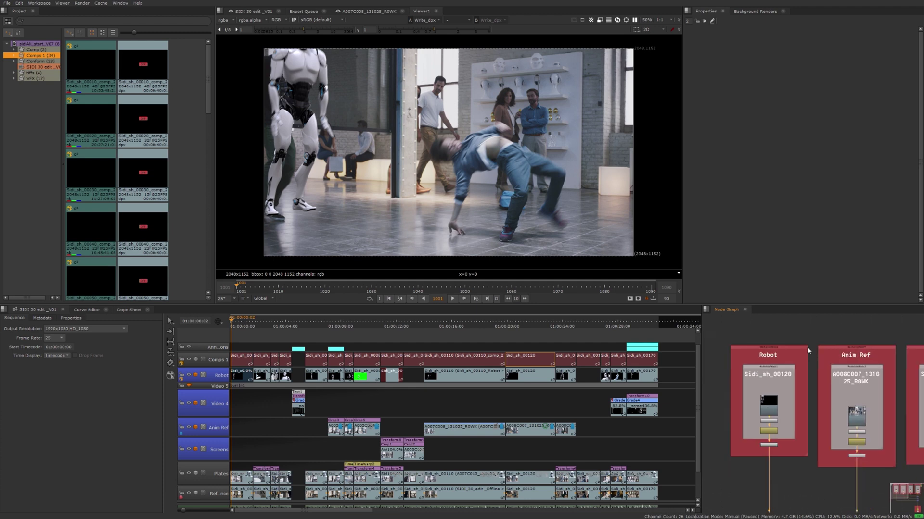
left_click_drag(871, 401, 758, 398)
scroll(881, 418, "up", 3)
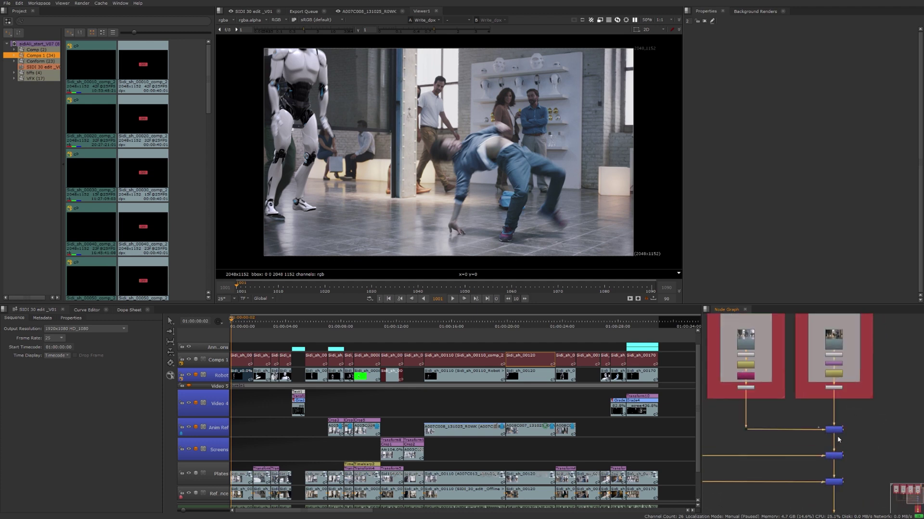
scroll(775, 371, "up", 1)
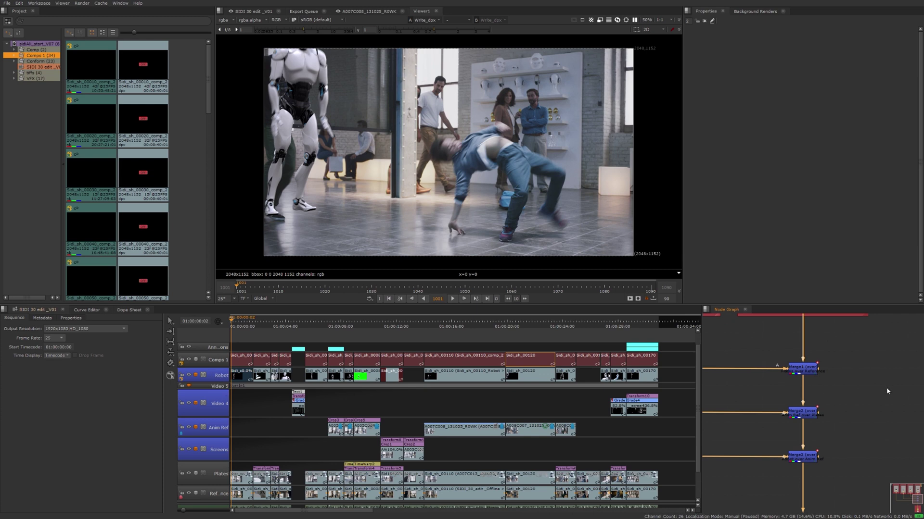
scroll(842, 415, "down", 2)
scroll(818, 450, "up", 6)
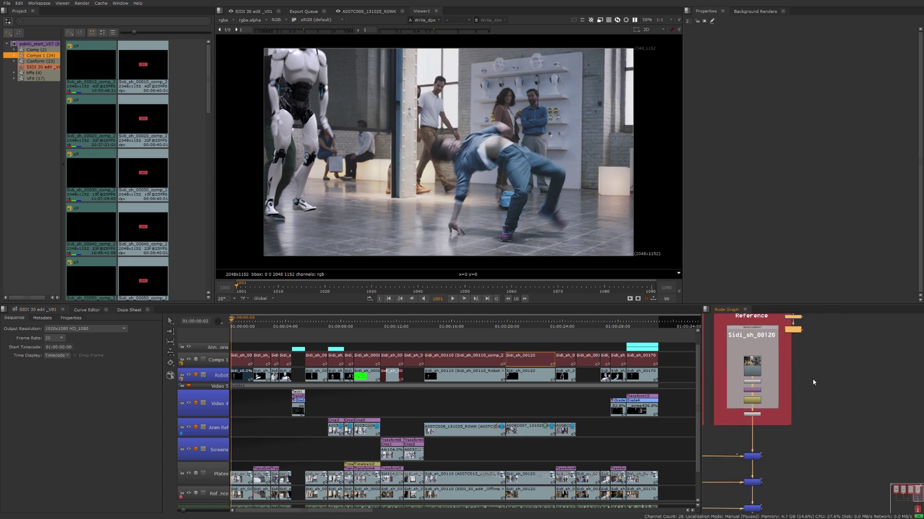
scroll(835, 404, "down", 3)
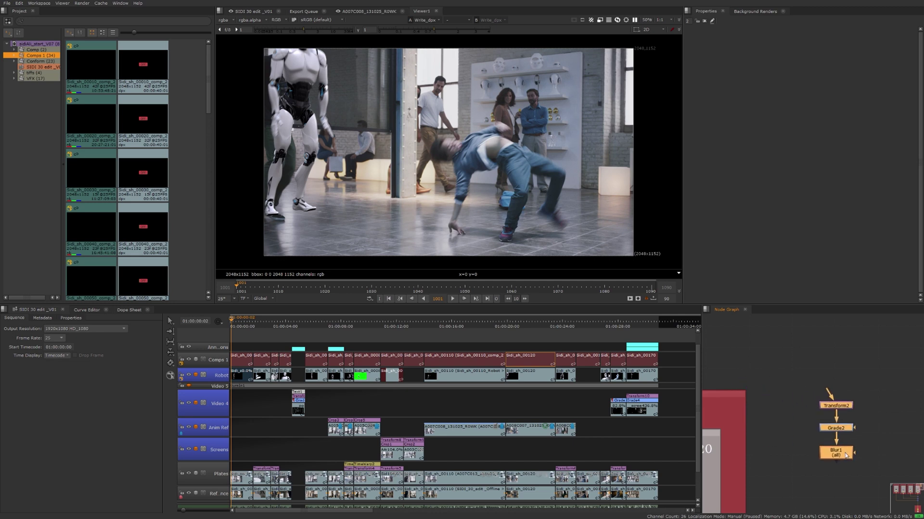
scroll(836, 403, "down", 1)
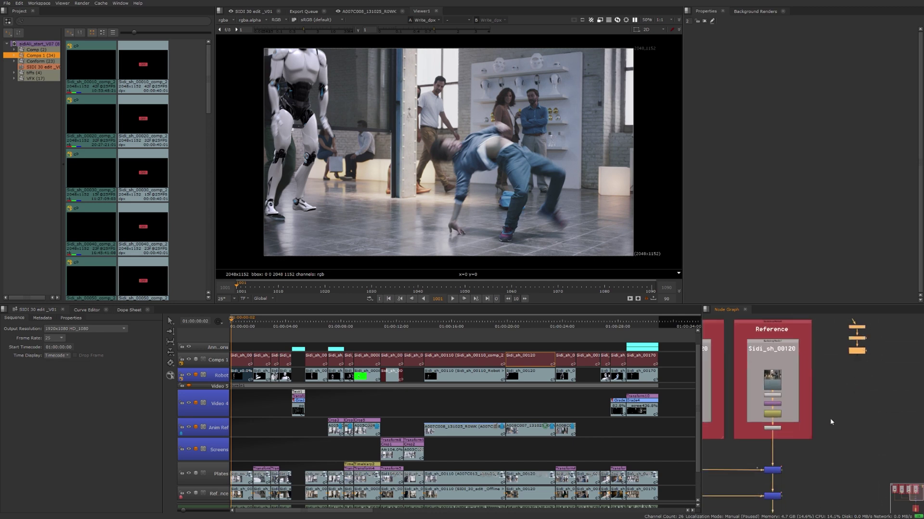
Examine the Reference backdrop's Read node, follow the merges downstream and inspect the nodes in the Sidi_sh_00120_Render backdrop.
scroll(830, 418, "left", 2)
scroll(853, 451, "right", 2)
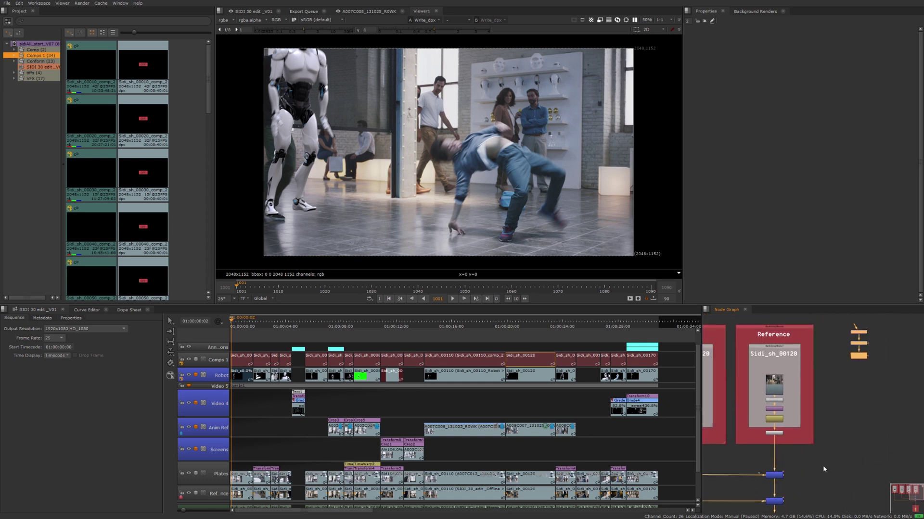
scroll(869, 399, "left", 2)
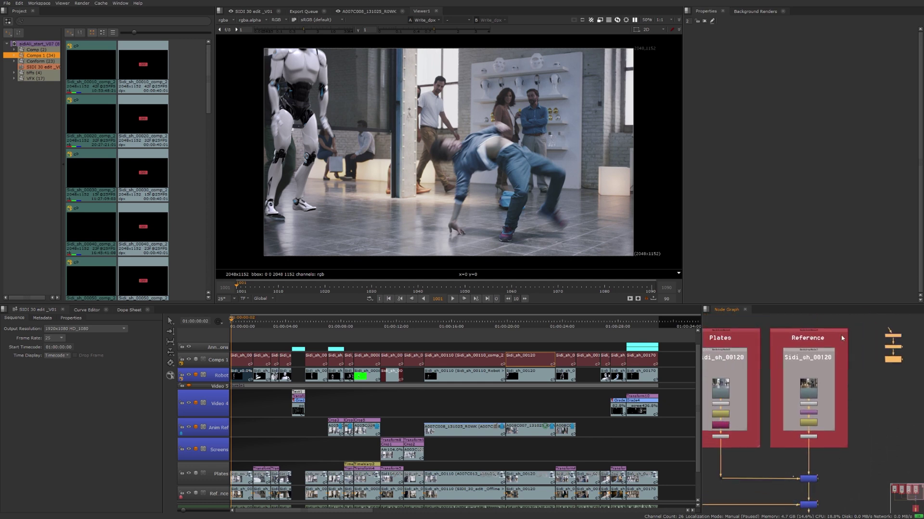
scroll(842, 339, "up", 2)
left_click(798, 397)
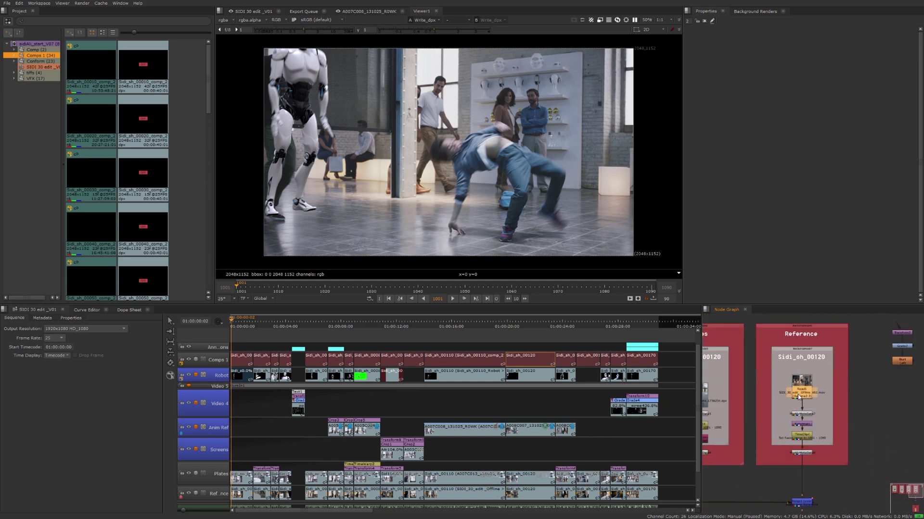
left_click_drag(798, 397, 802, 399)
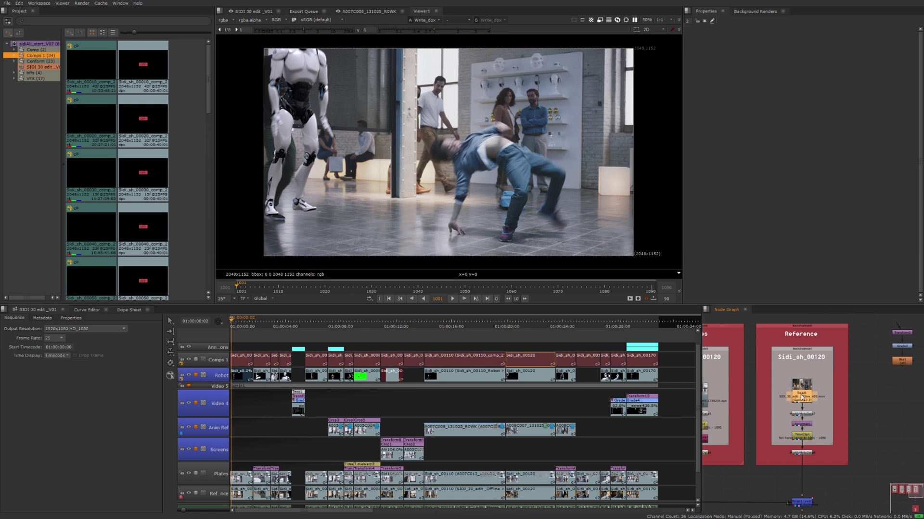
scroll(801, 397, "down", 3)
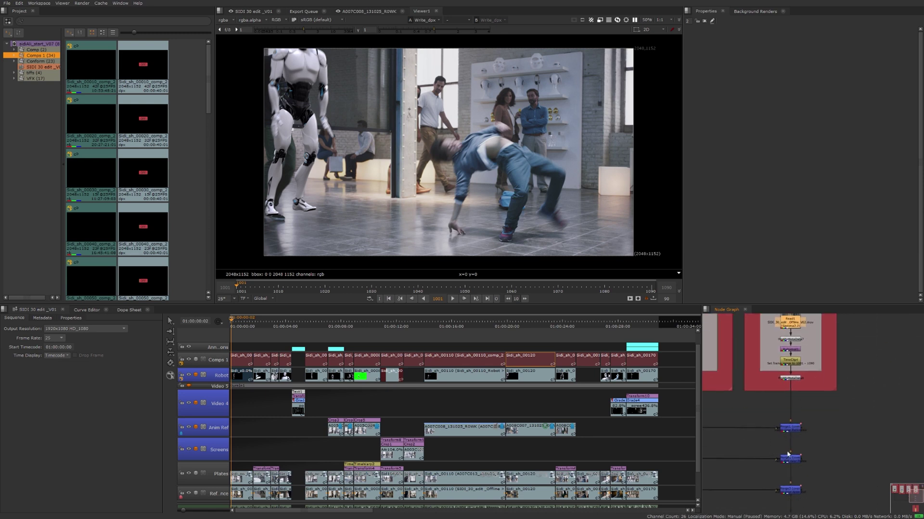
scroll(816, 458, "down", 5)
scroll(816, 454, "down", 5)
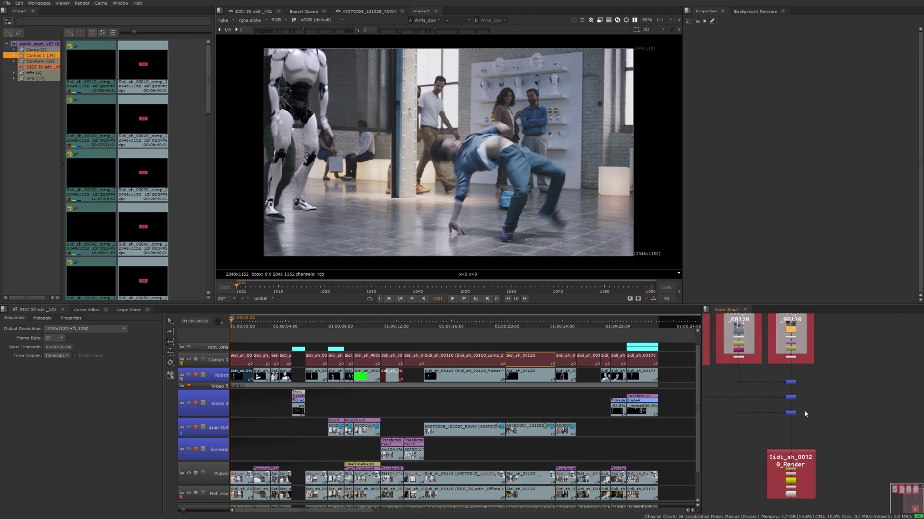
scroll(807, 411, "up", 4)
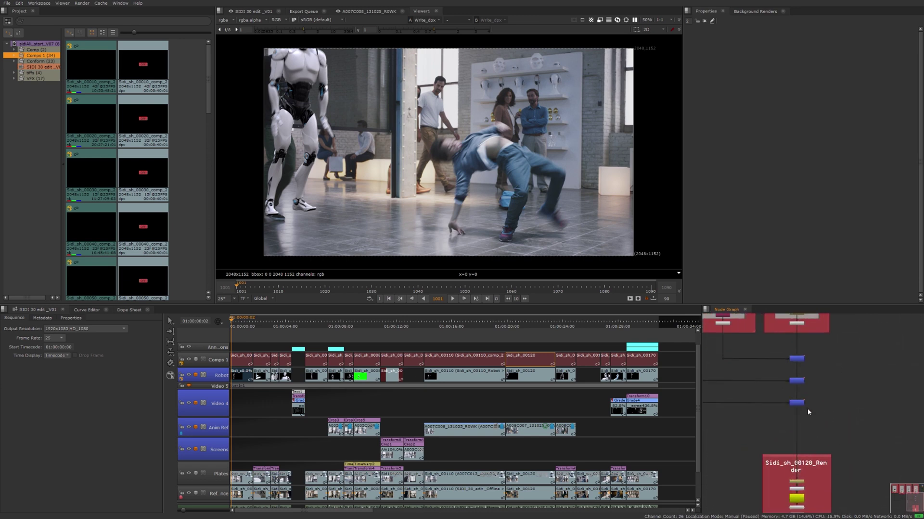
scroll(807, 418, "down", 2)
scroll(790, 457, "up", 5)
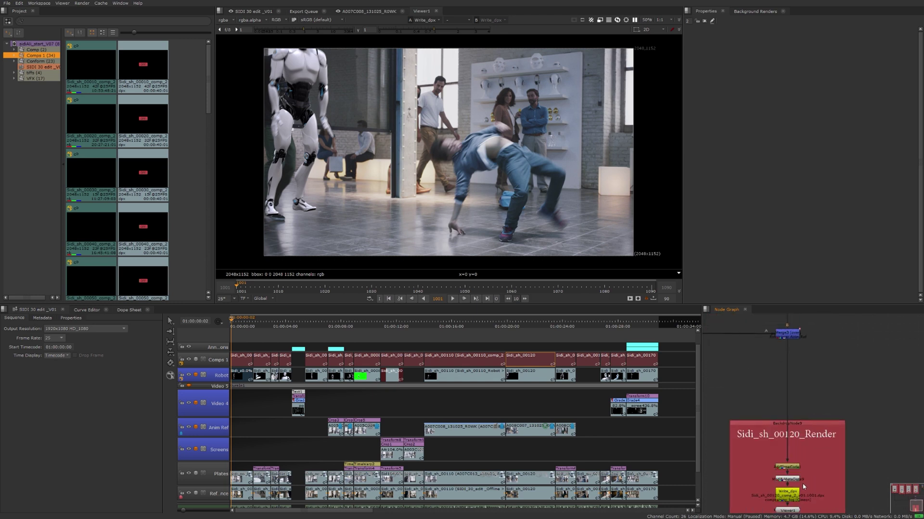
left_click(792, 419)
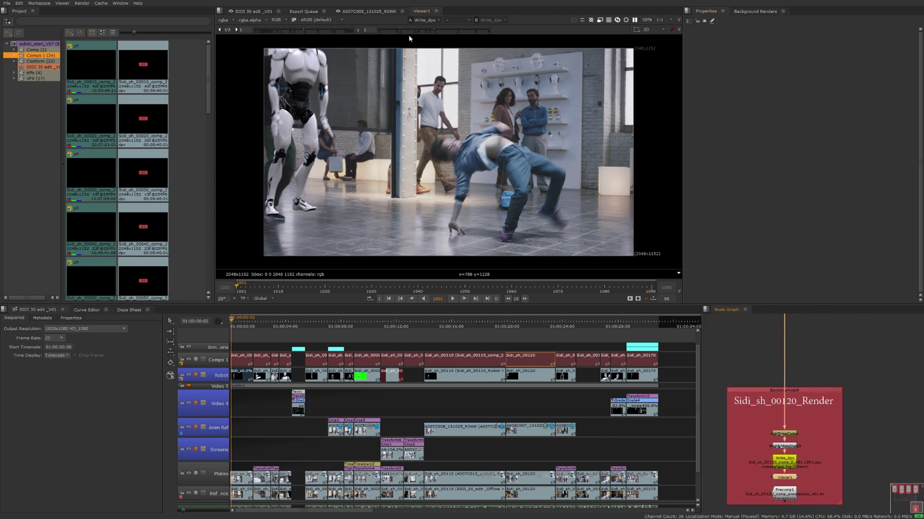
Insert a Grade node below the last merge and set its green and blue gamma to 0.73.
left_click_drag(789, 328, 790, 433)
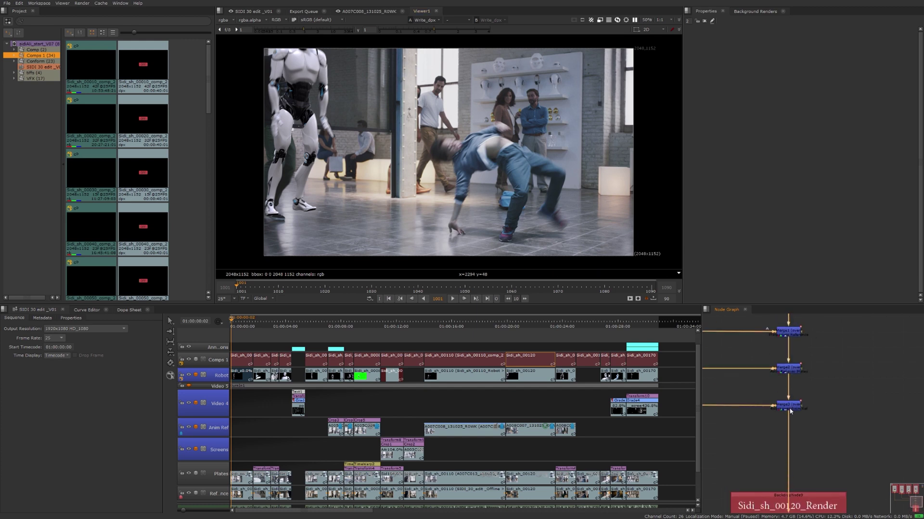
left_click(790, 411)
key("g")
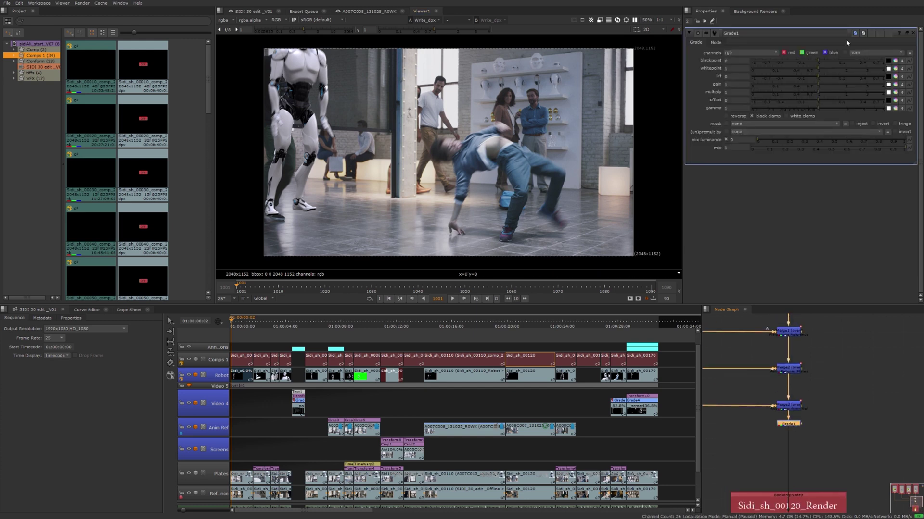
left_click(895, 108)
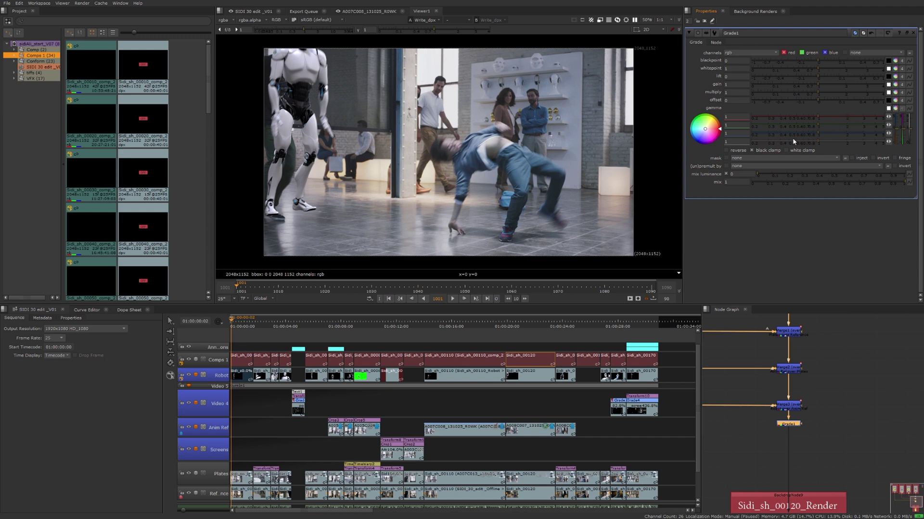
left_click_drag(812, 125, 804, 133)
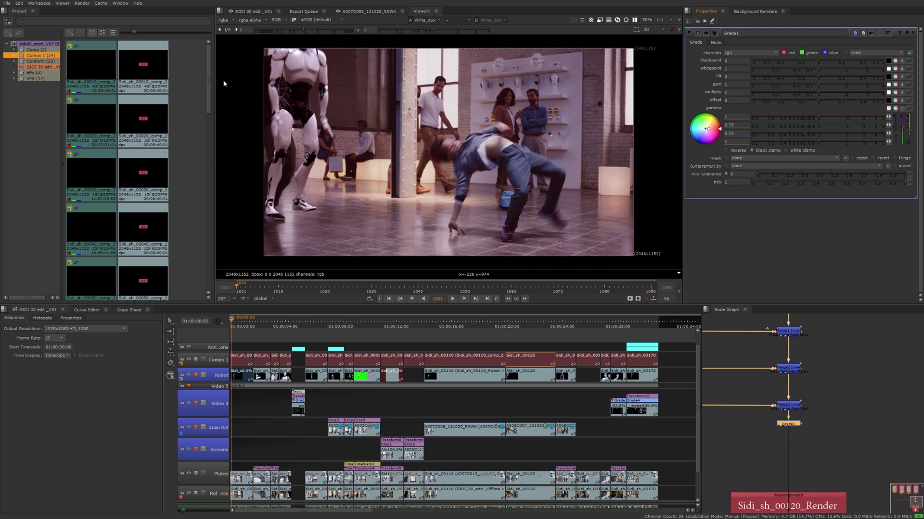
Save the comp as a new version and check the Write_dpx node's Render to timeline option without rendering.
left_click(7, 3)
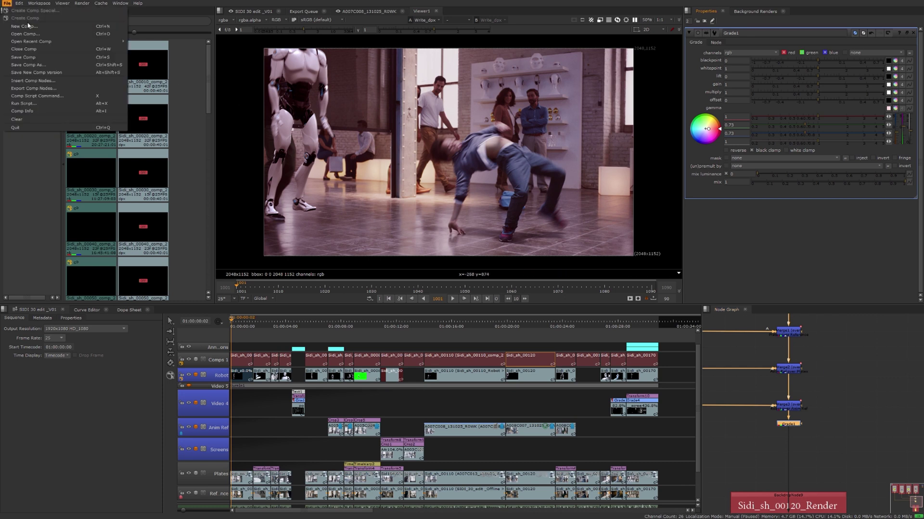
left_click(56, 72)
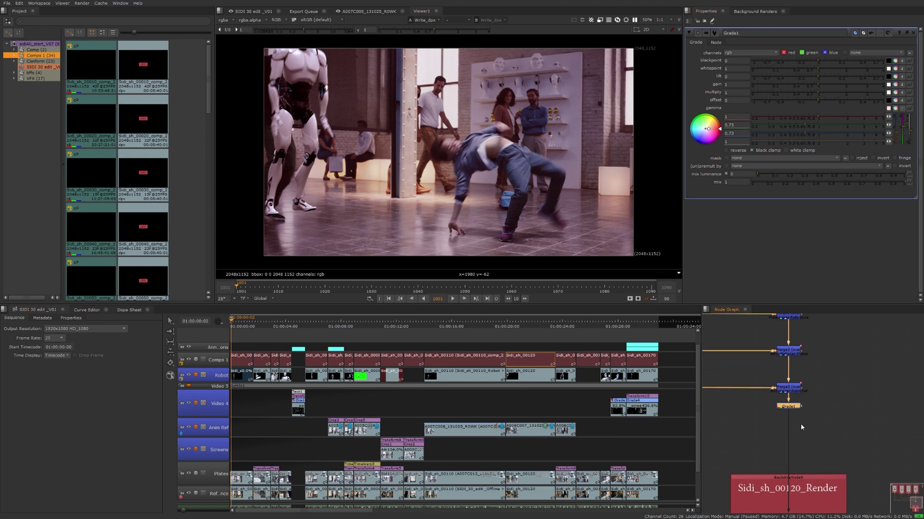
scroll(798, 423, "down", 5)
double_click(798, 422)
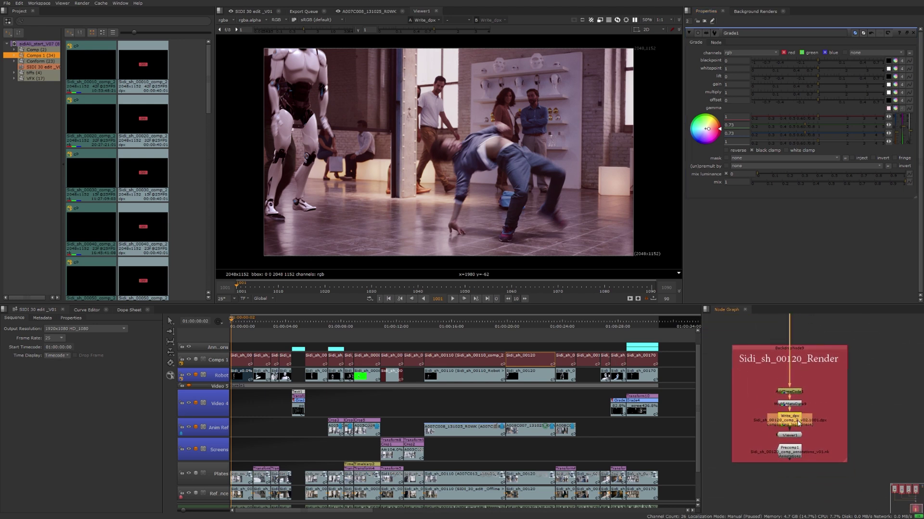
left_click(764, 152)
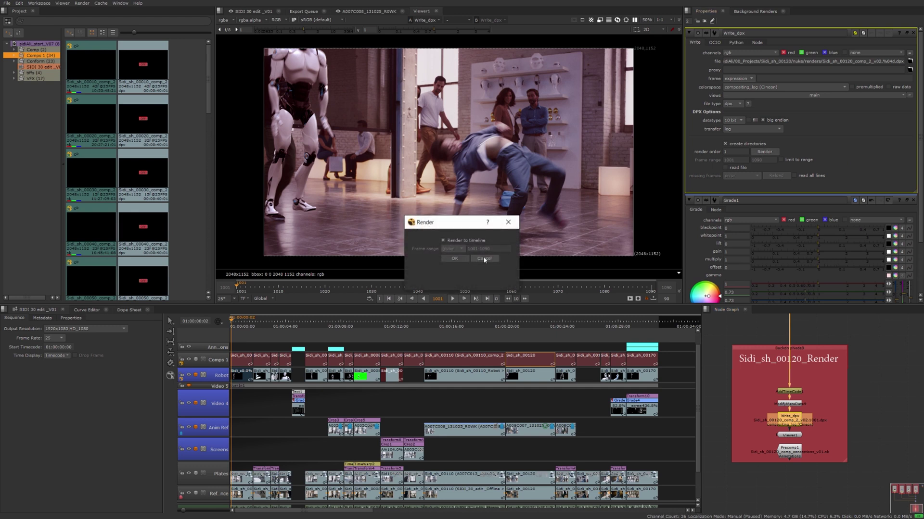
left_click(484, 259)
Start a background render of the Sidi_sh_00120 comp clip on the timeline's Comps 1 track.
right_click(529, 360)
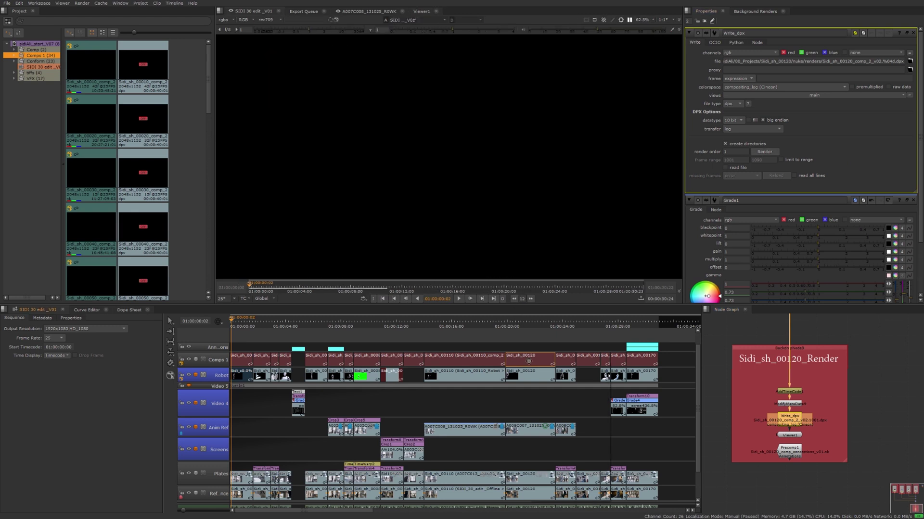
left_click(559, 475)
left_click(526, 360)
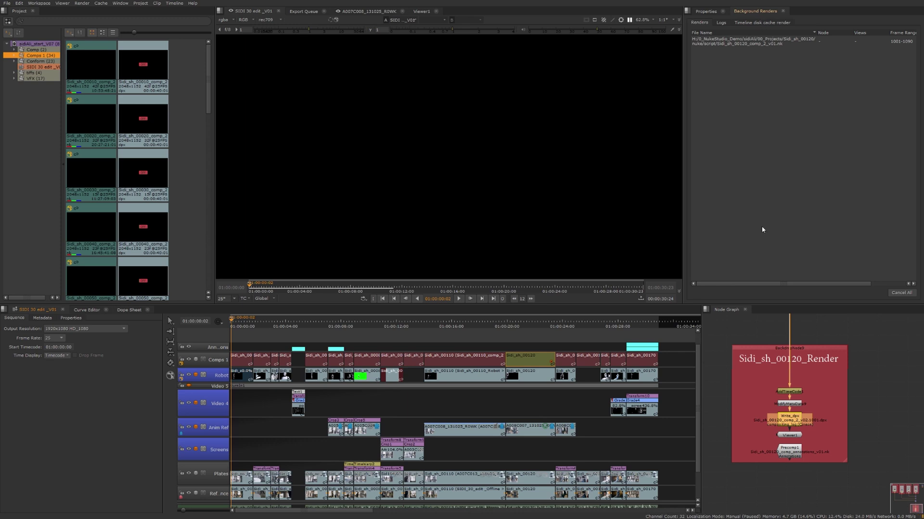
Check the background render's progress and view the Sidi_sh_00120 shot on the timeline at 01:00:21:14.
left_click_drag(763, 283, 872, 291)
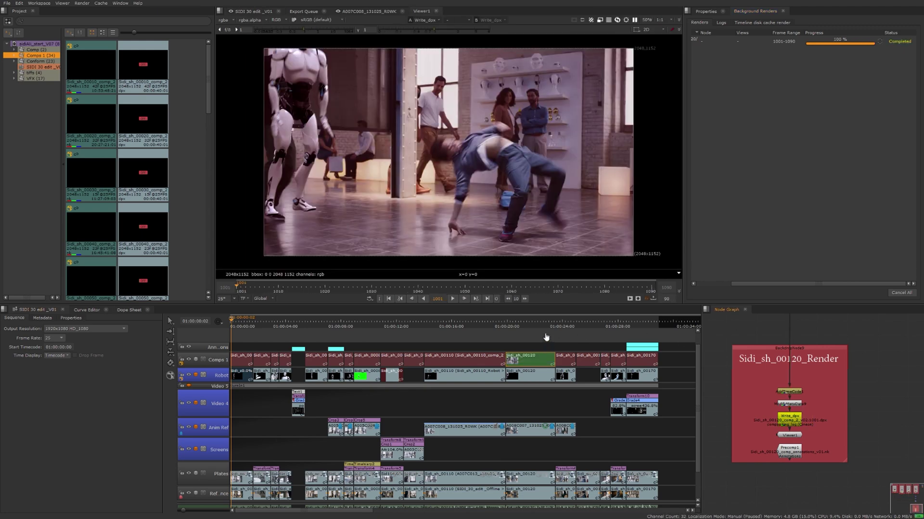
left_click(535, 321)
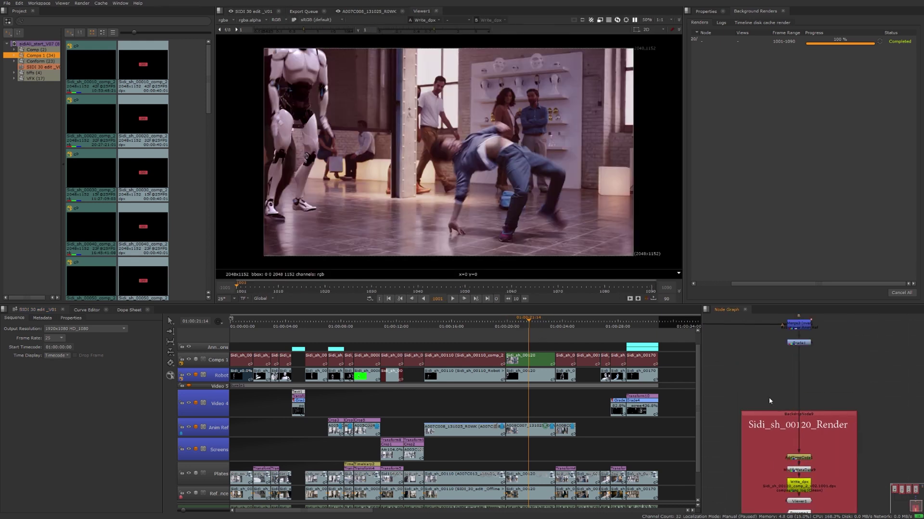
left_click(540, 346)
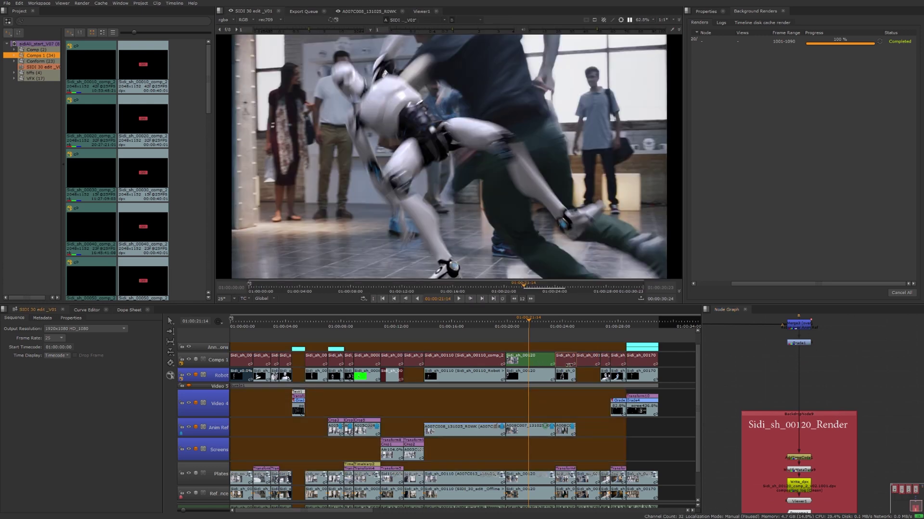
Switch the Sidi_sh_00120 comp clip on Comps 1 to version v02 and check its Render Comp command.
left_click(540, 358, "alt")
left_click_drag(549, 362, 566, 356)
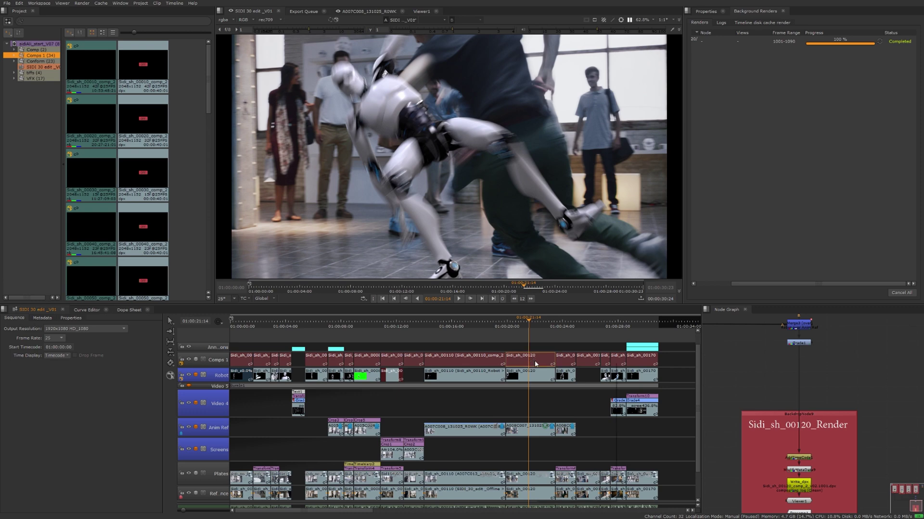
right_click(534, 361)
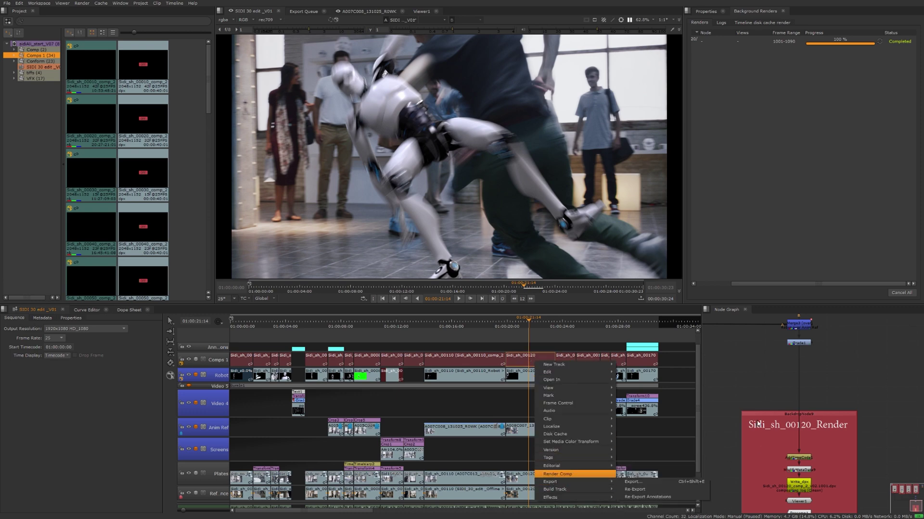
left_click(557, 475)
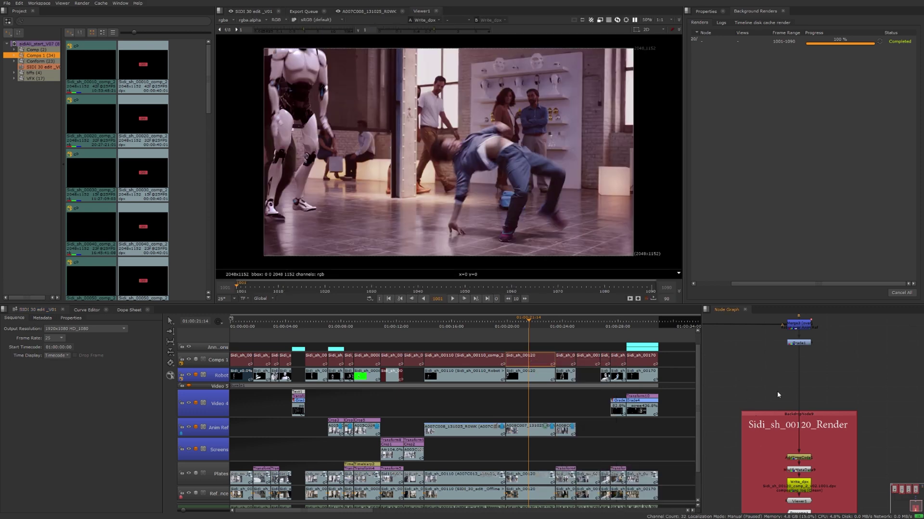
Examine the background render options in the Threads/Processes preferences, leaving them without applying changes.
left_click(787, 461)
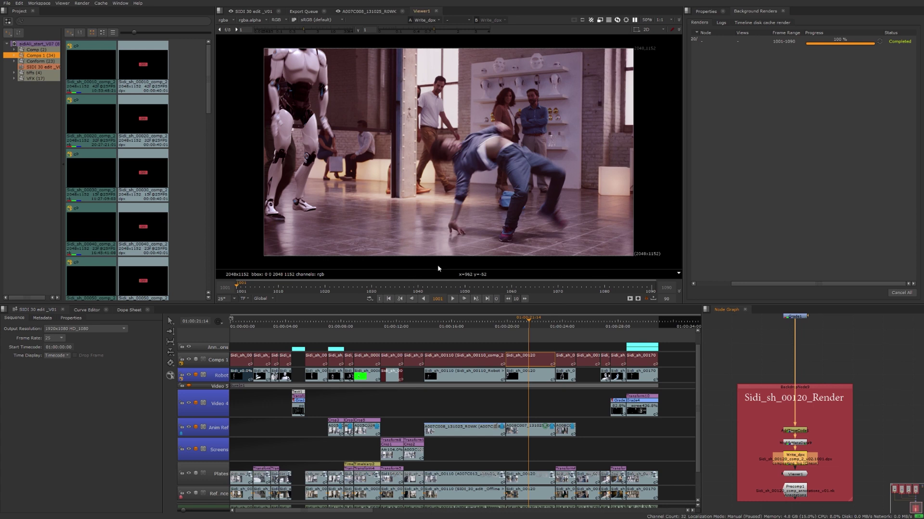
key("shift+s")
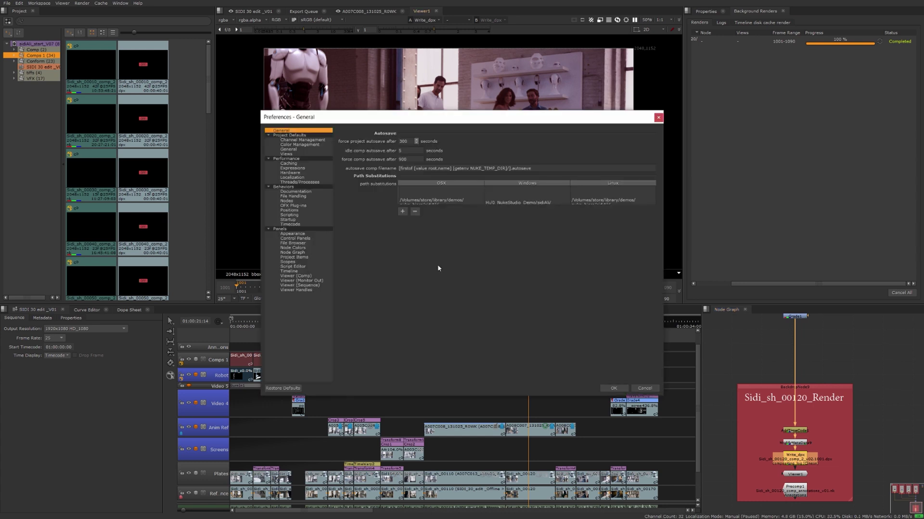
left_click(299, 182)
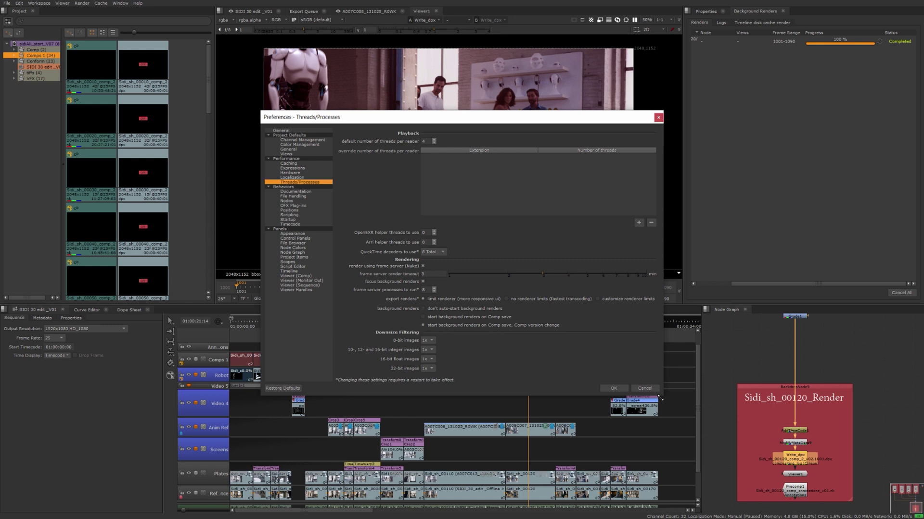
left_click(644, 390)
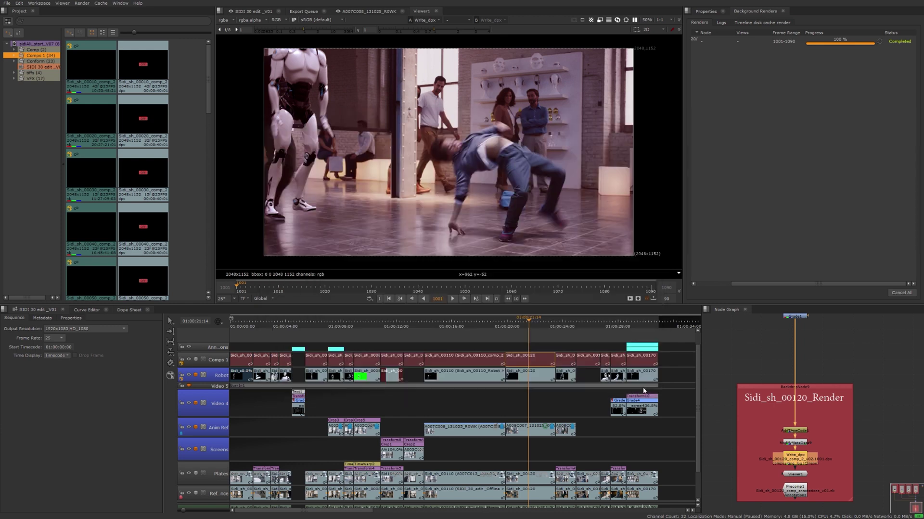
Review the available versions of the Sidi_sh_00120 comp clip and switch it back to v01.
left_click(536, 362)
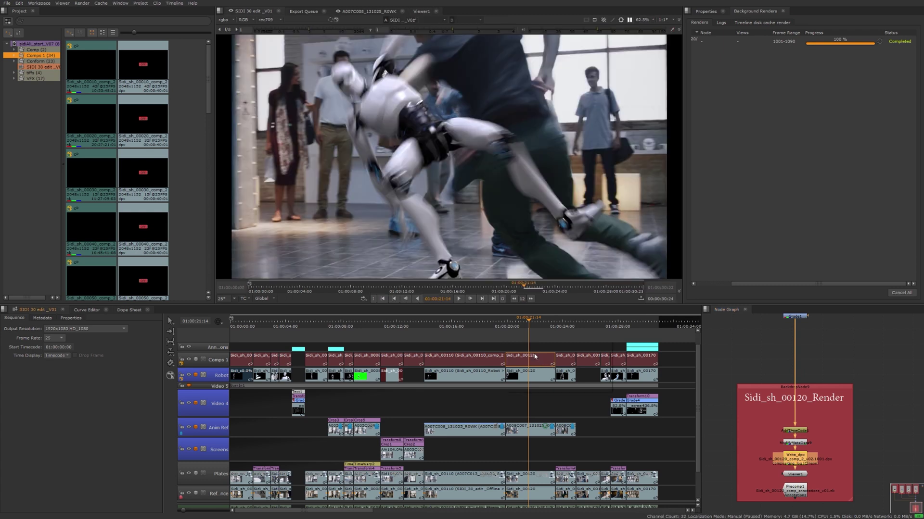
left_click(533, 356, "alt")
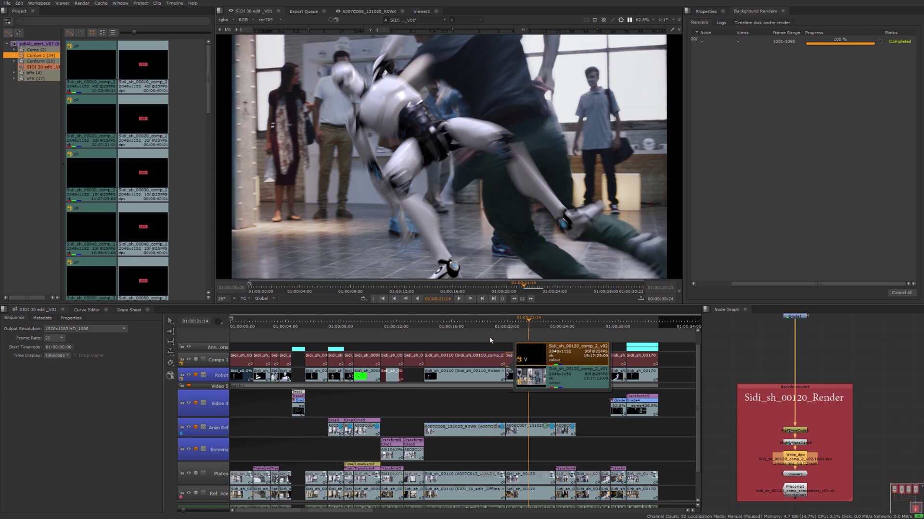
left_click(538, 368)
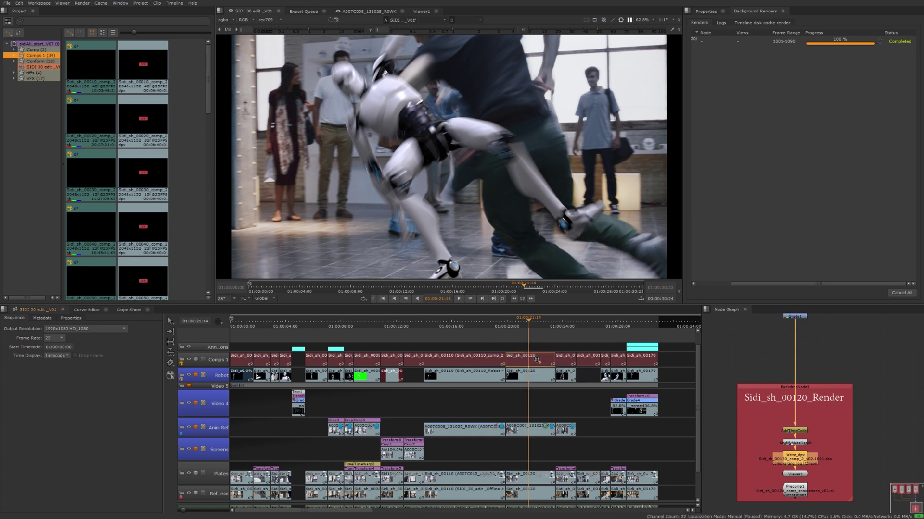
left_click(537, 360)
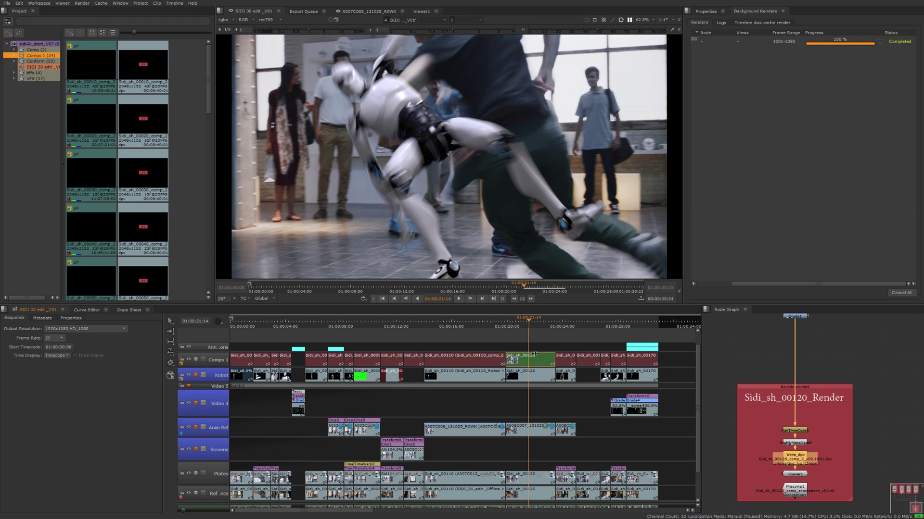
Accept the Threads/Processes preferences and version the Sidi_sh_00120 comp clip up to v02 to start its background render.
key("shift+s")
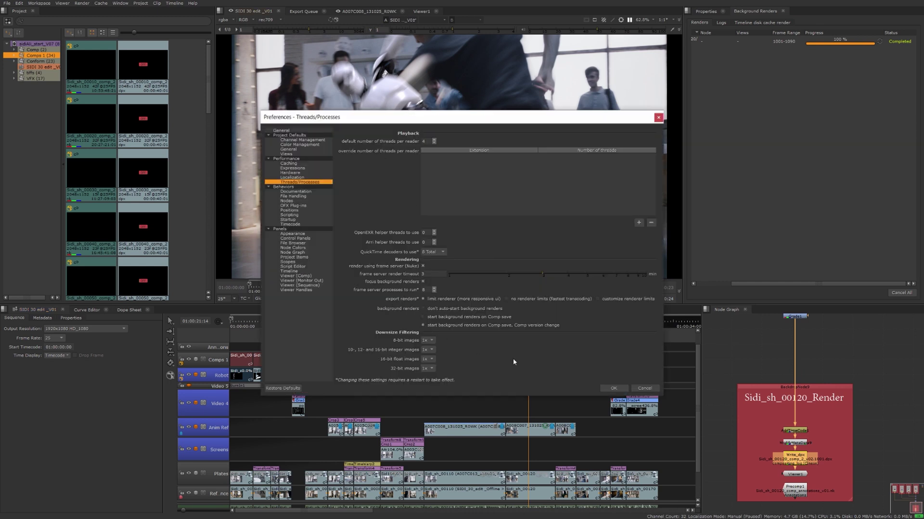
left_click(611, 388)
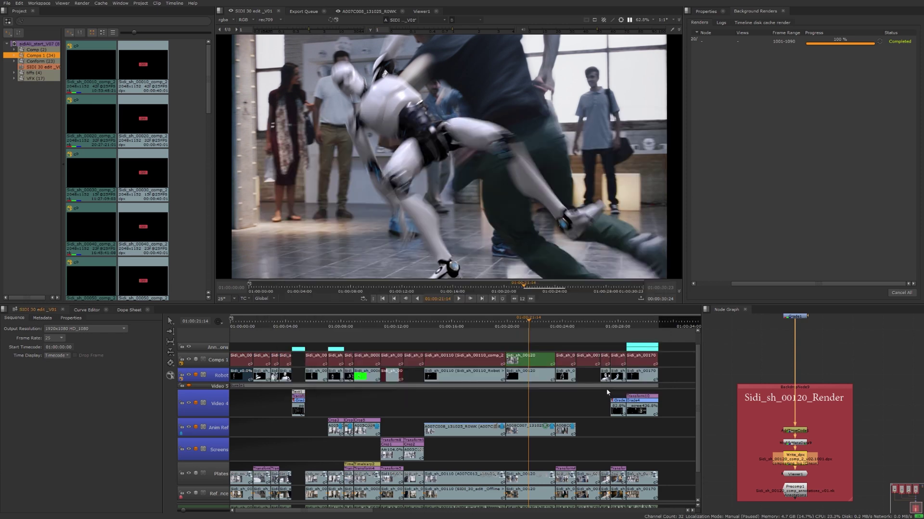
key("1")
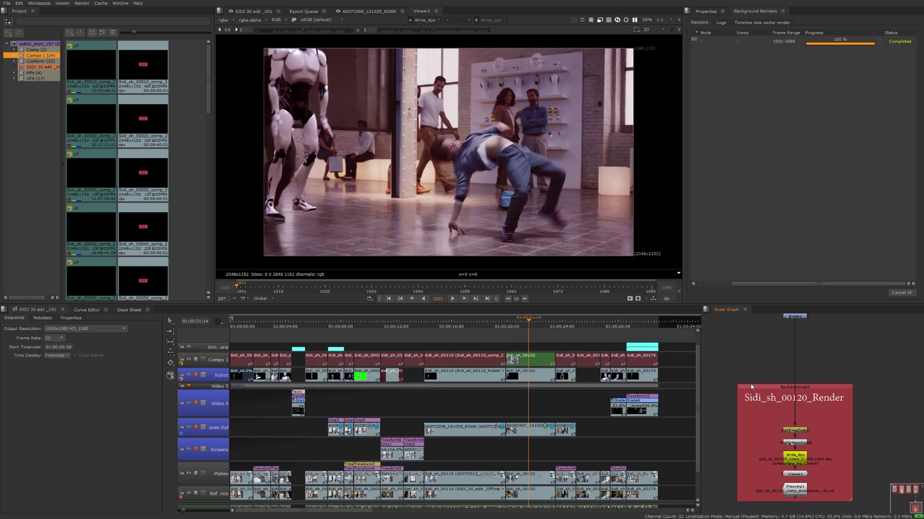
left_click(534, 358)
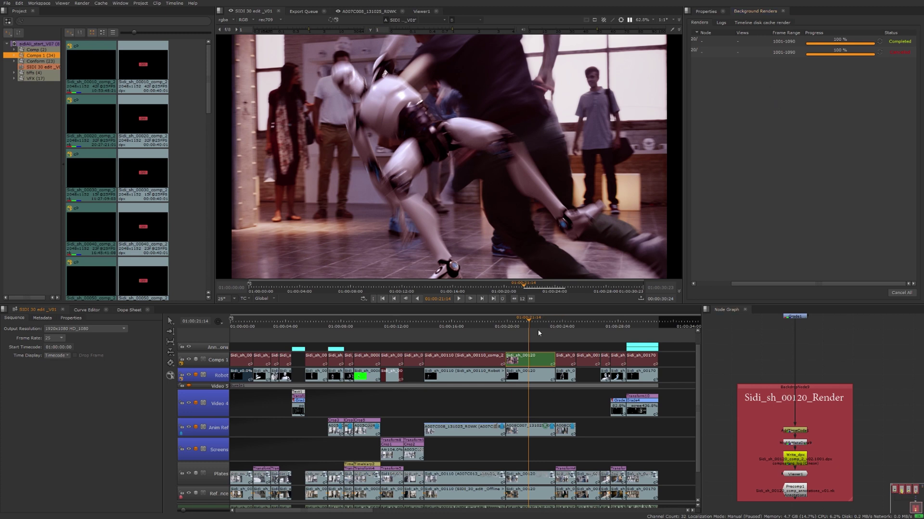
View the rendered Sidi_sh_00120 comp at 01:00:21:20 and compare its v01 and v02 versions on the timeline.
mouse_move(532, 325)
left_mouse_down()
mouse_move(515, 326)
mouse_move(542, 326)
mouse_move(531, 325)
left_mouse_up()
left_click(548, 353, "alt")
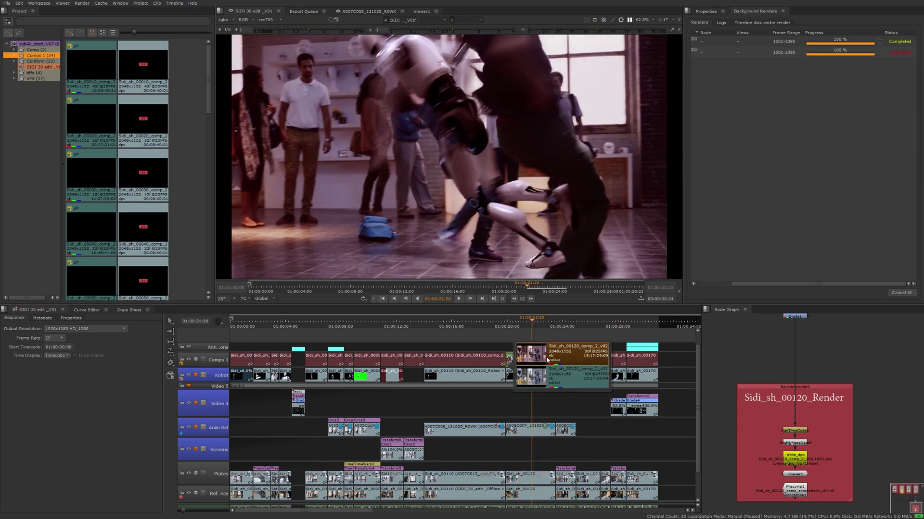
left_click(565, 368)
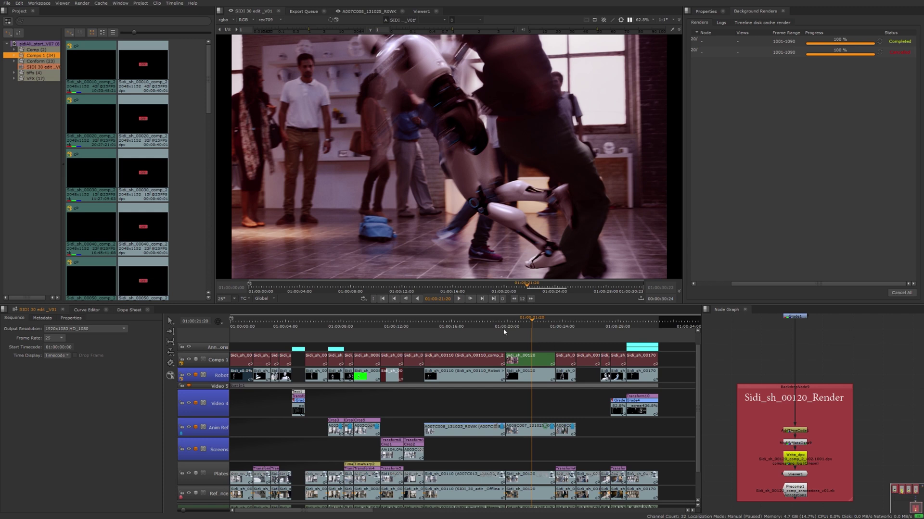
Inspect the Export page of the Project Settings and close the settings.
left_click(133, 3)
left_click(157, 37)
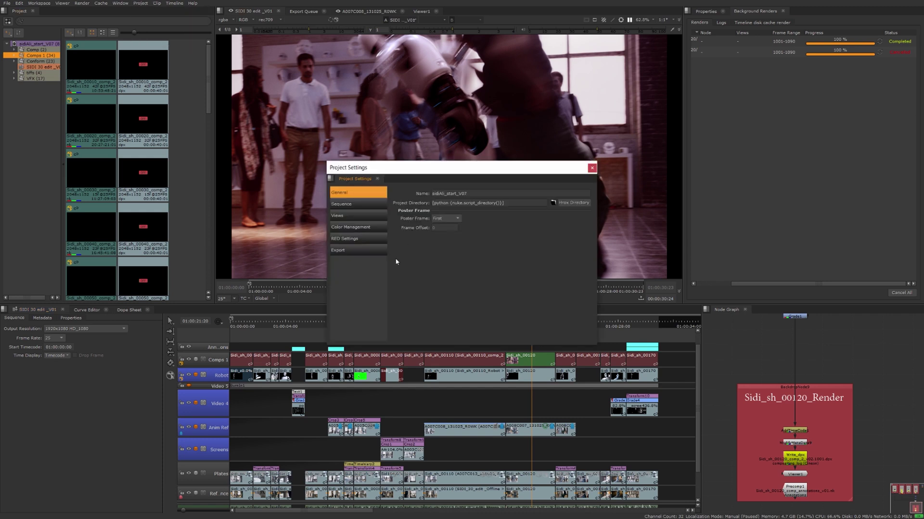
left_click(367, 252)
key("Escape")
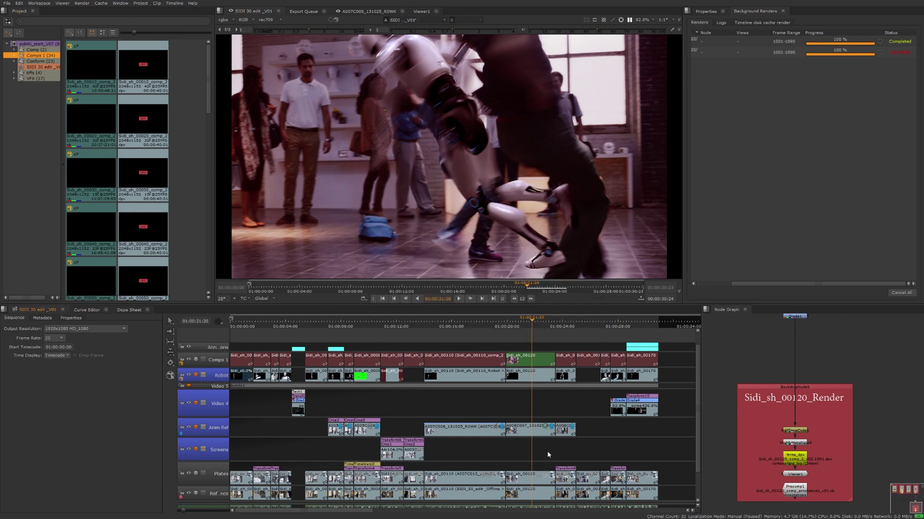
Examine the Nuke Project File content of the Basic Nuke Shot With Annotations preset for the Plates Sidi_sh_00120 clip, without creating a comp.
right_click(528, 480)
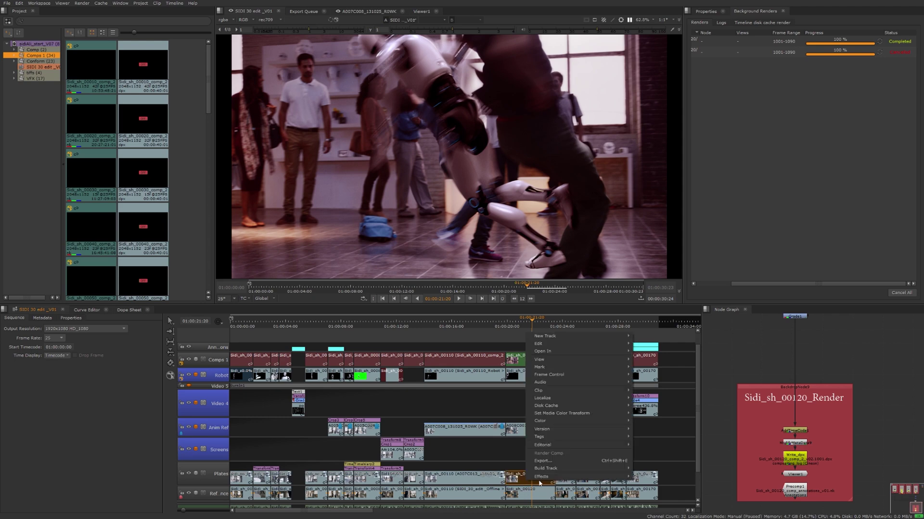
mouse_move(547, 478)
left_click(664, 417)
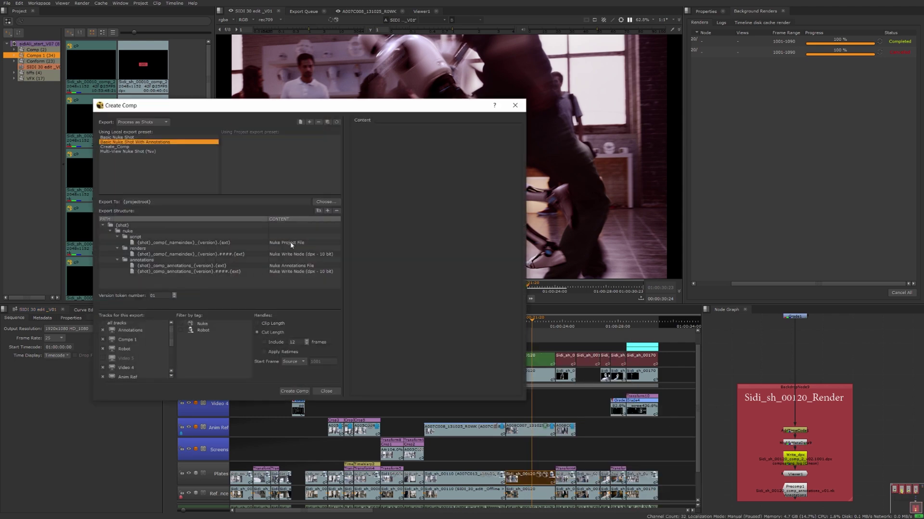
left_click(291, 244)
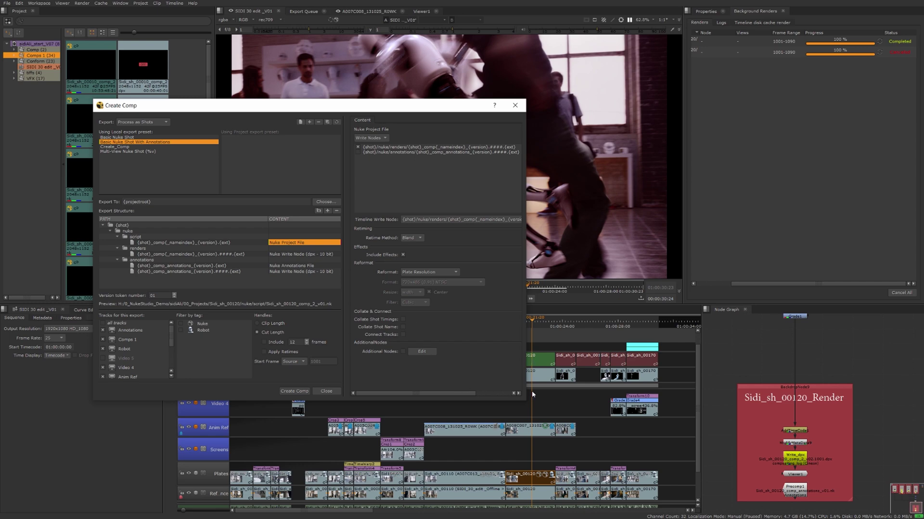
key("Return")
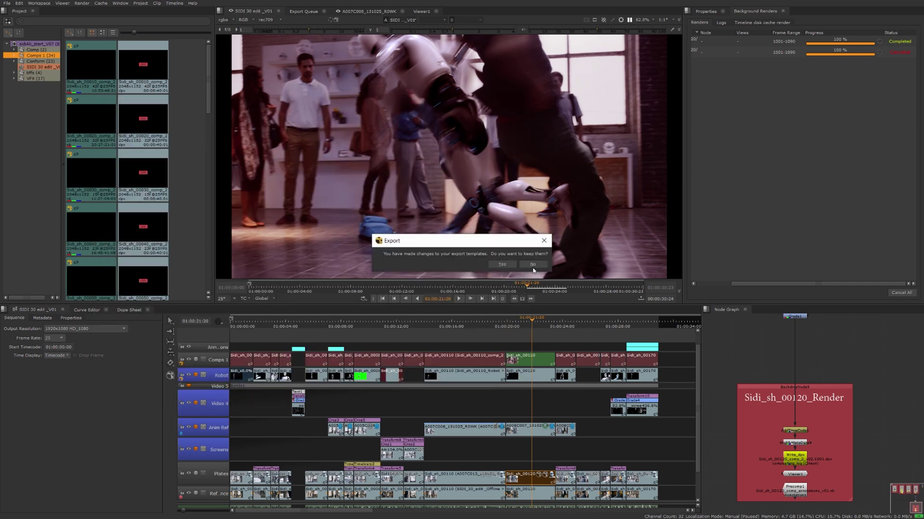